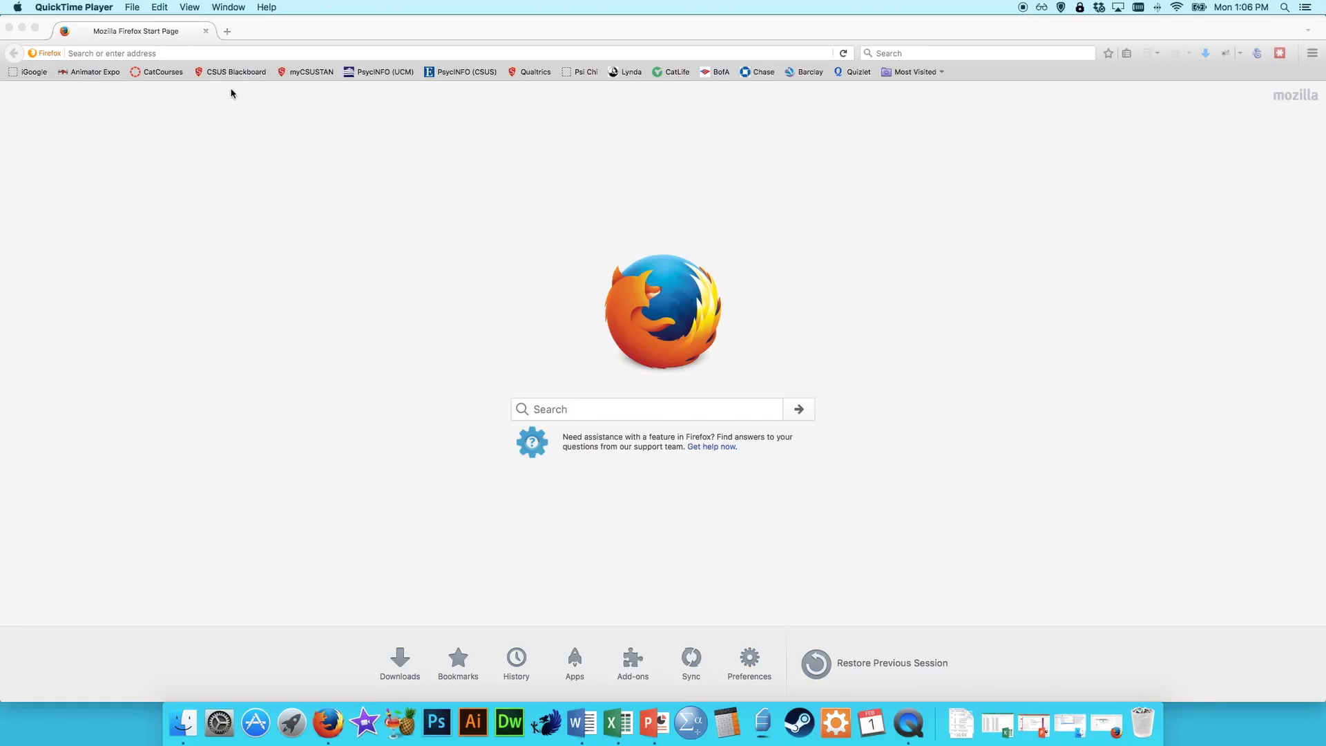
Load the UC Merced Library homepage at library.ucmerced.edu
click(197, 53)
text(library.ucmerced.edu/)
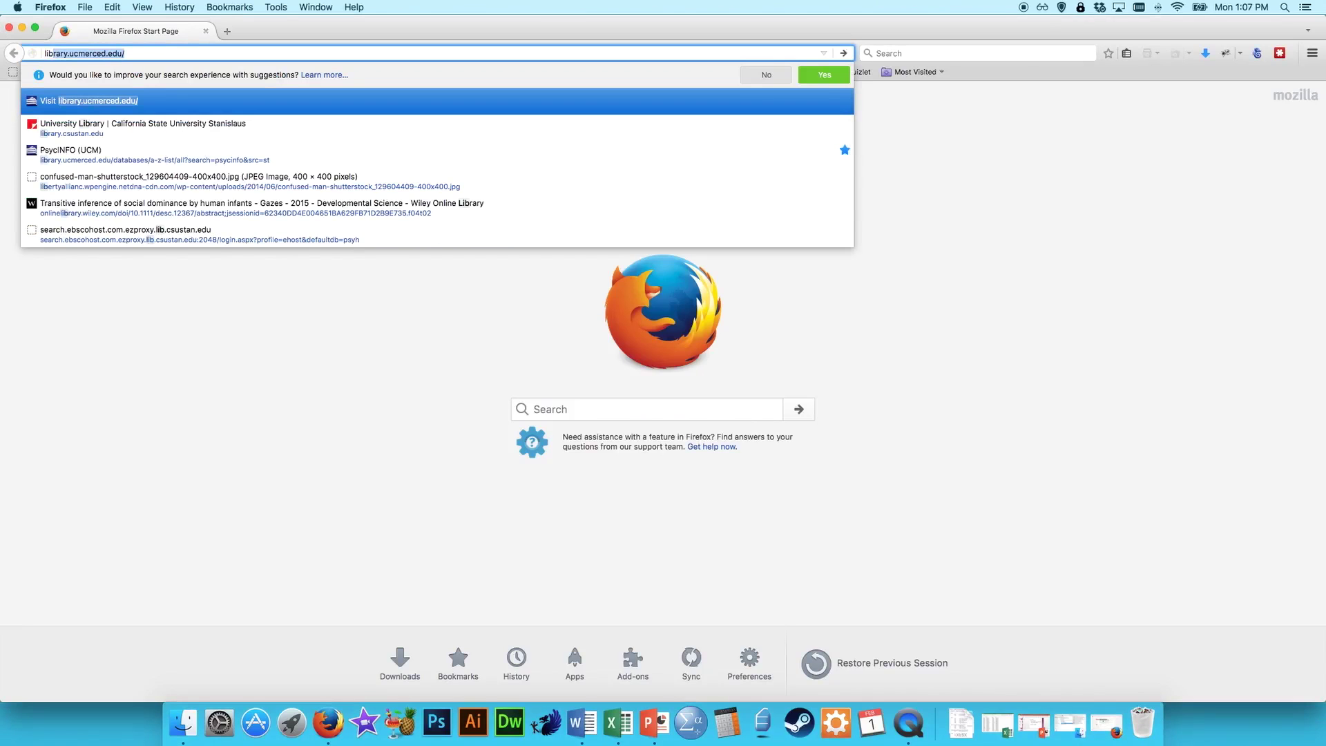
key(Return)
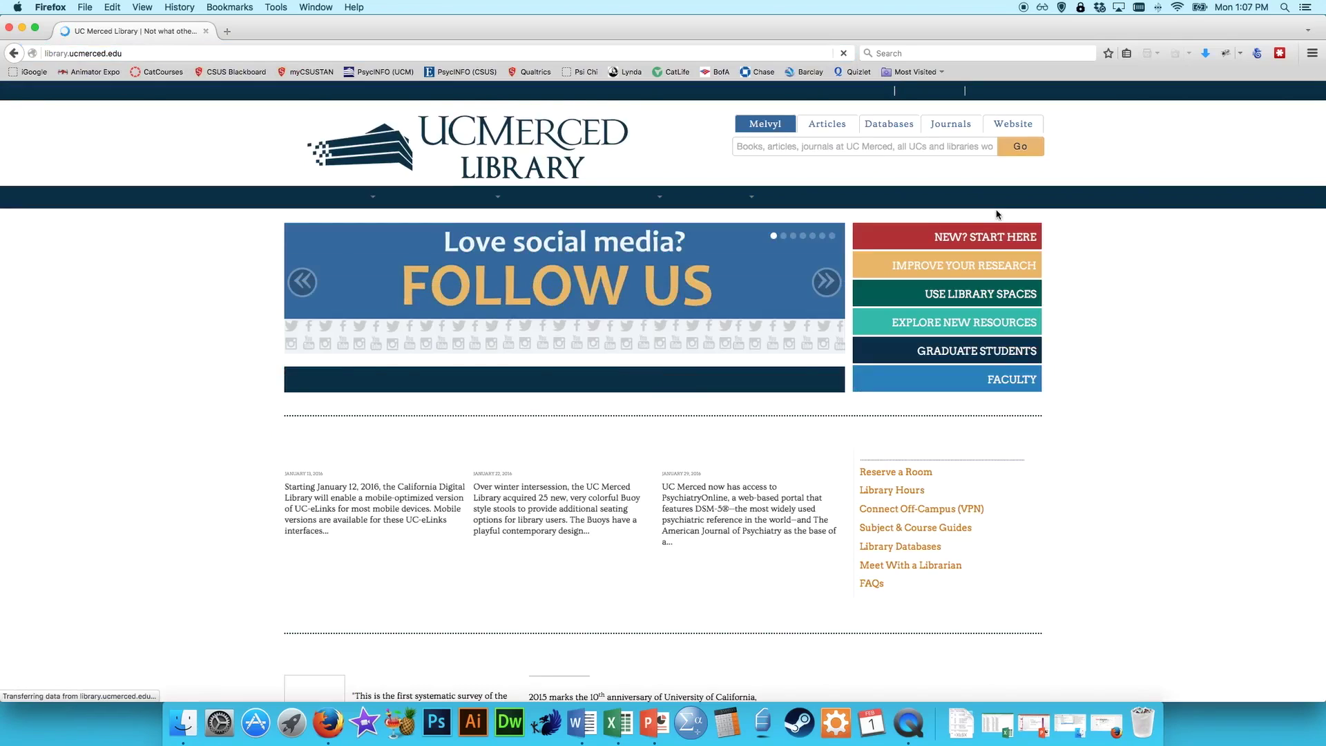
Search the library's Databases list for psycinfo
click(888, 128)
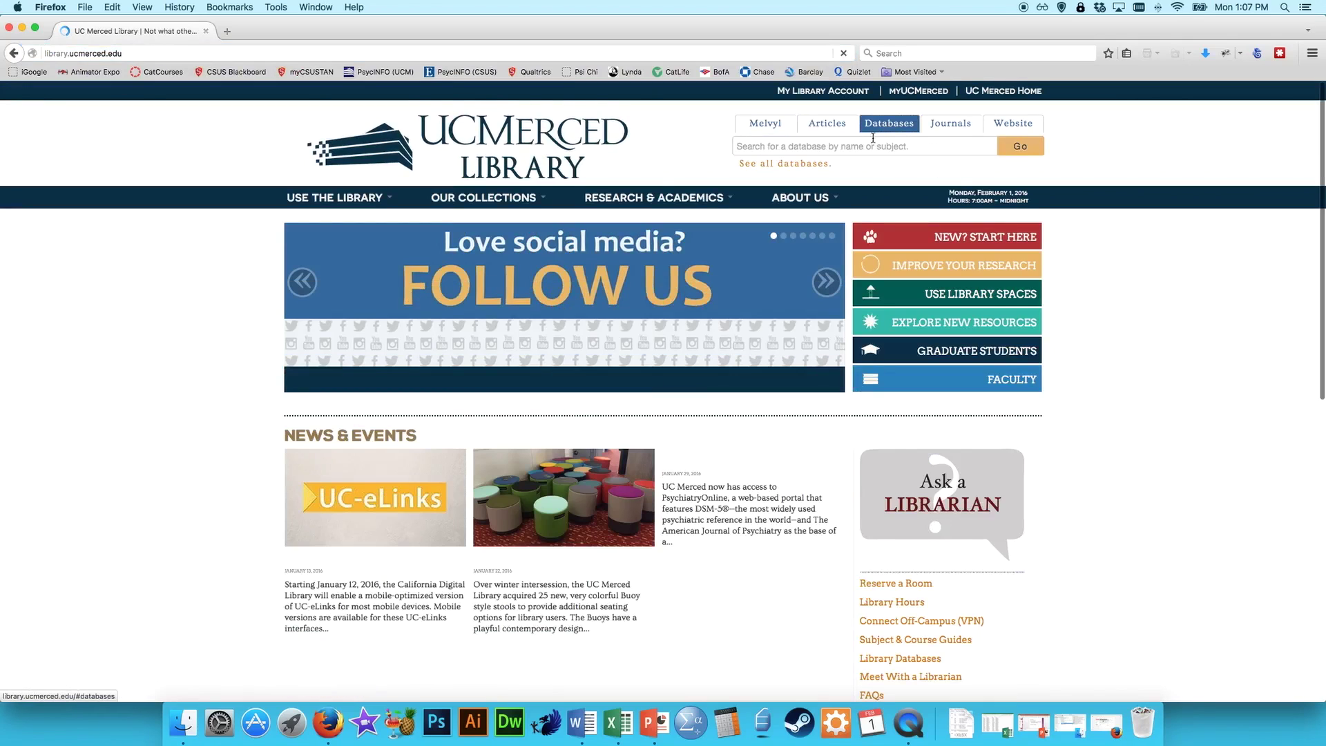
click(849, 147)
text(psycinfo)
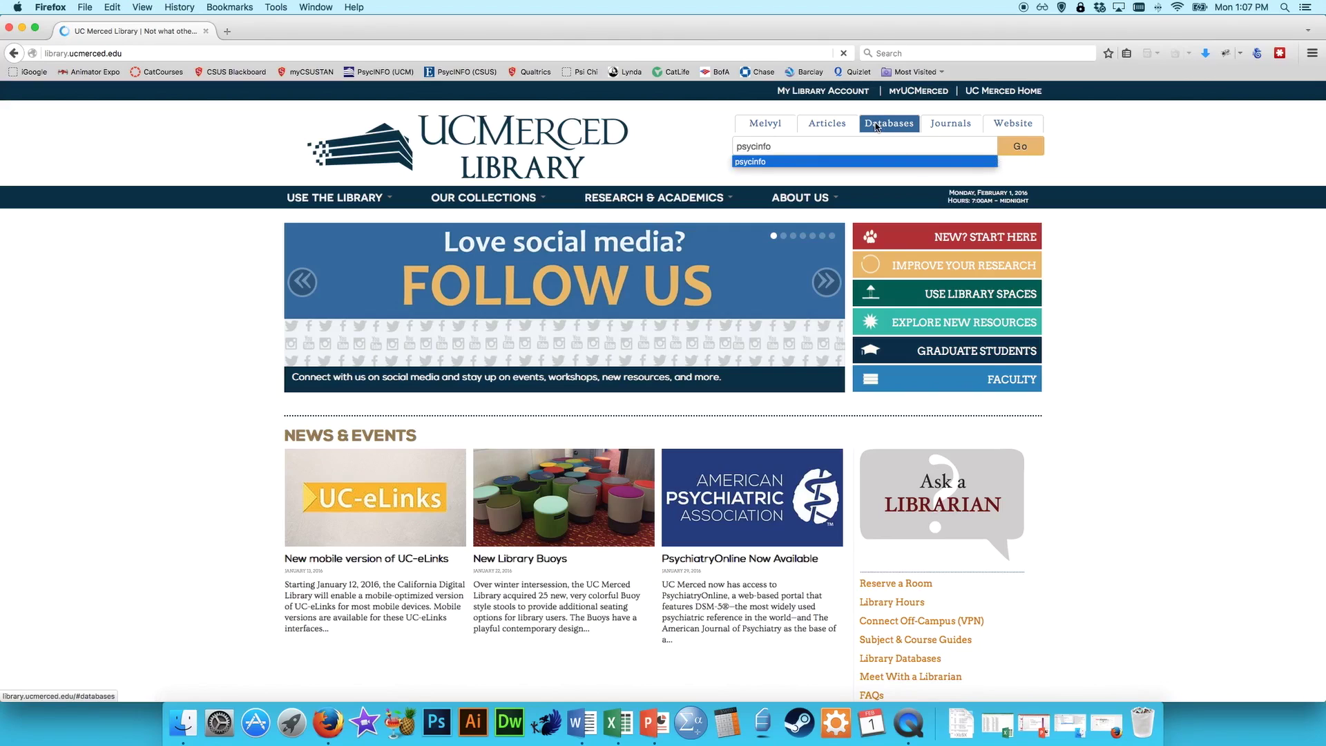
click(1029, 152)
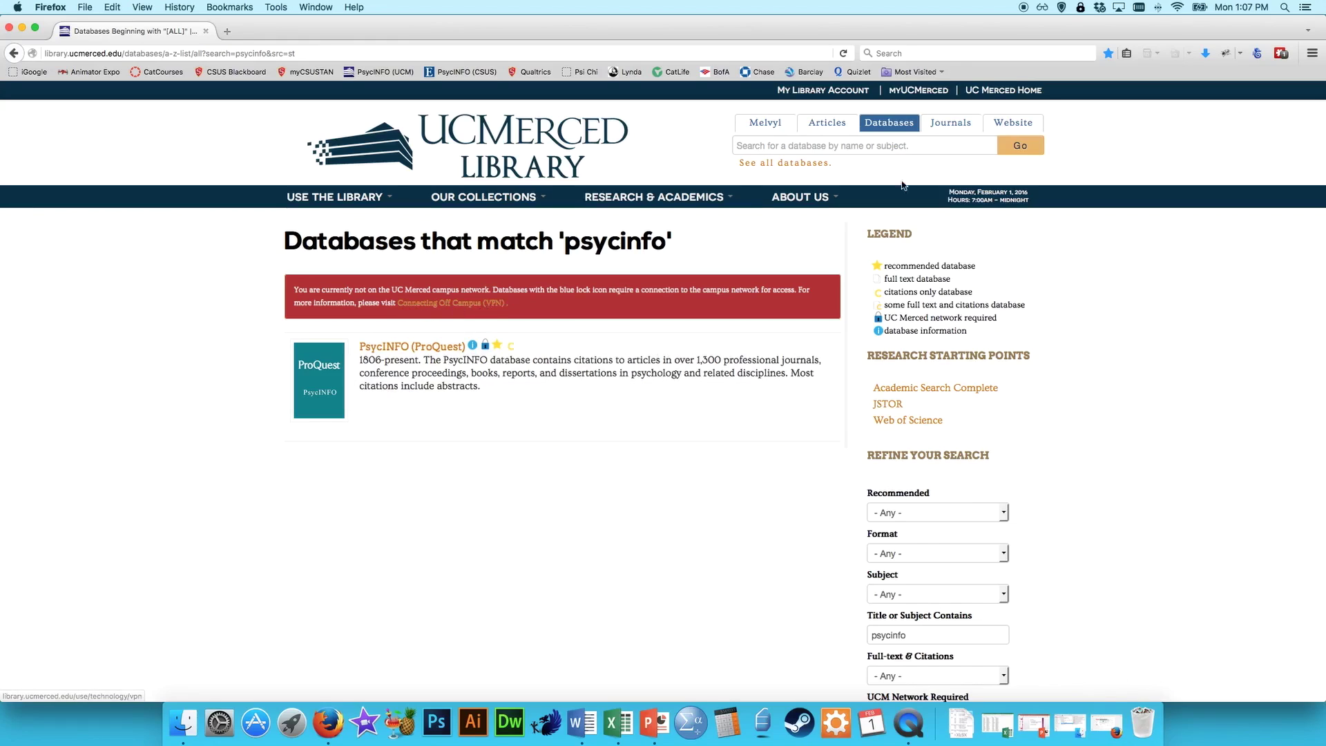
Connect to the UC Merced campus VPN with the login credentials
click(1138, 7)
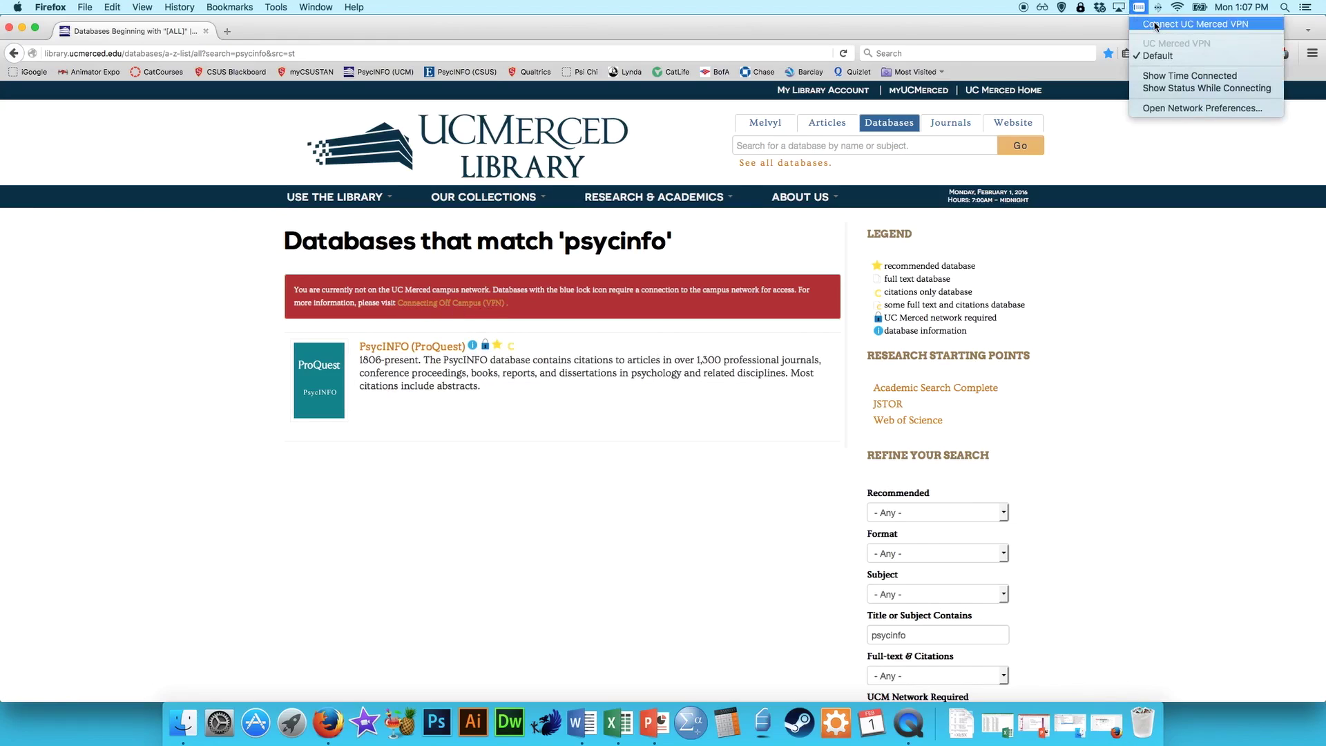
click(1155, 25)
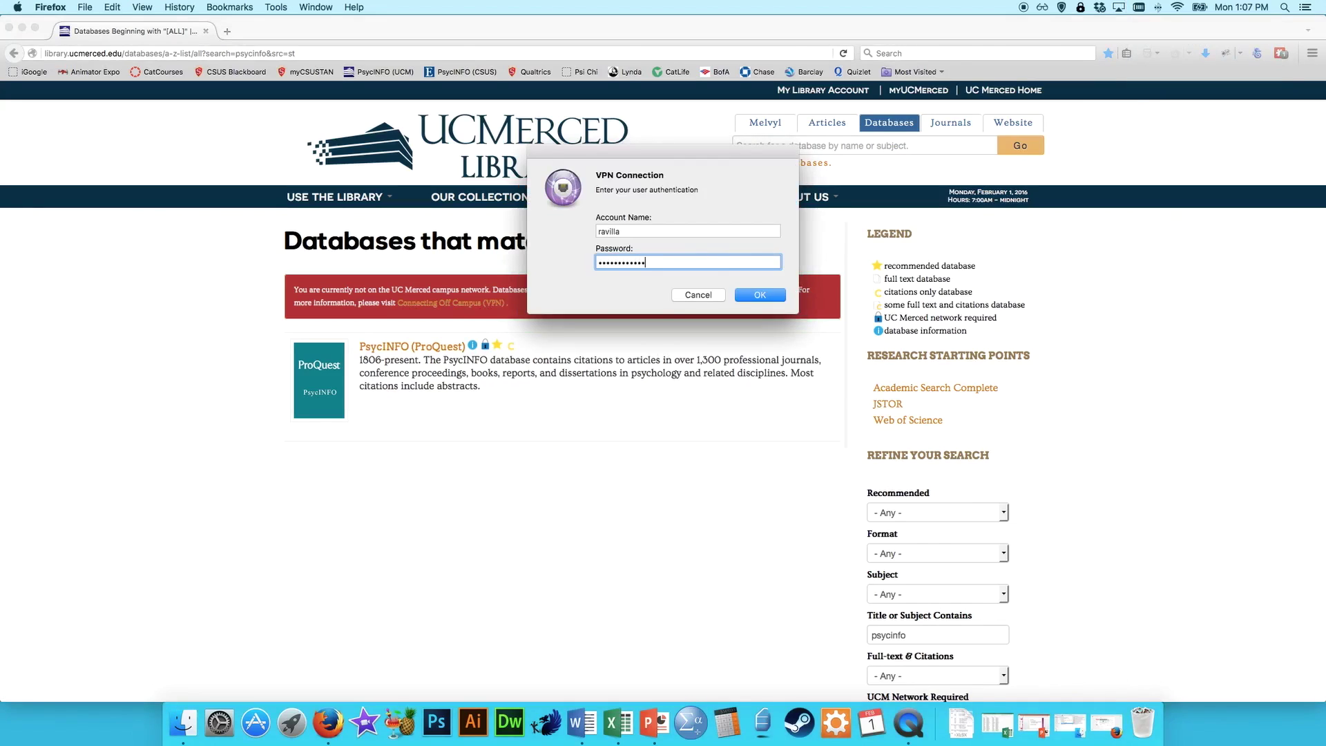
click(774, 298)
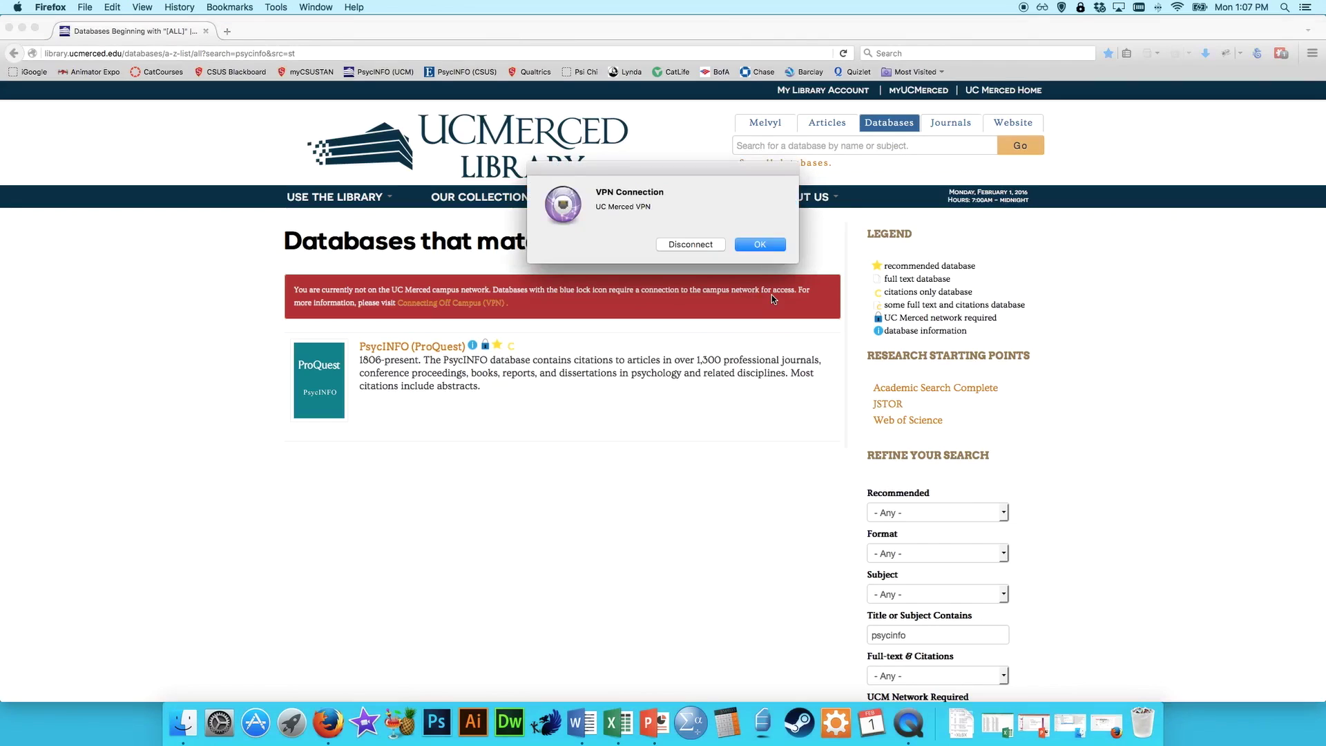
click(756, 246)
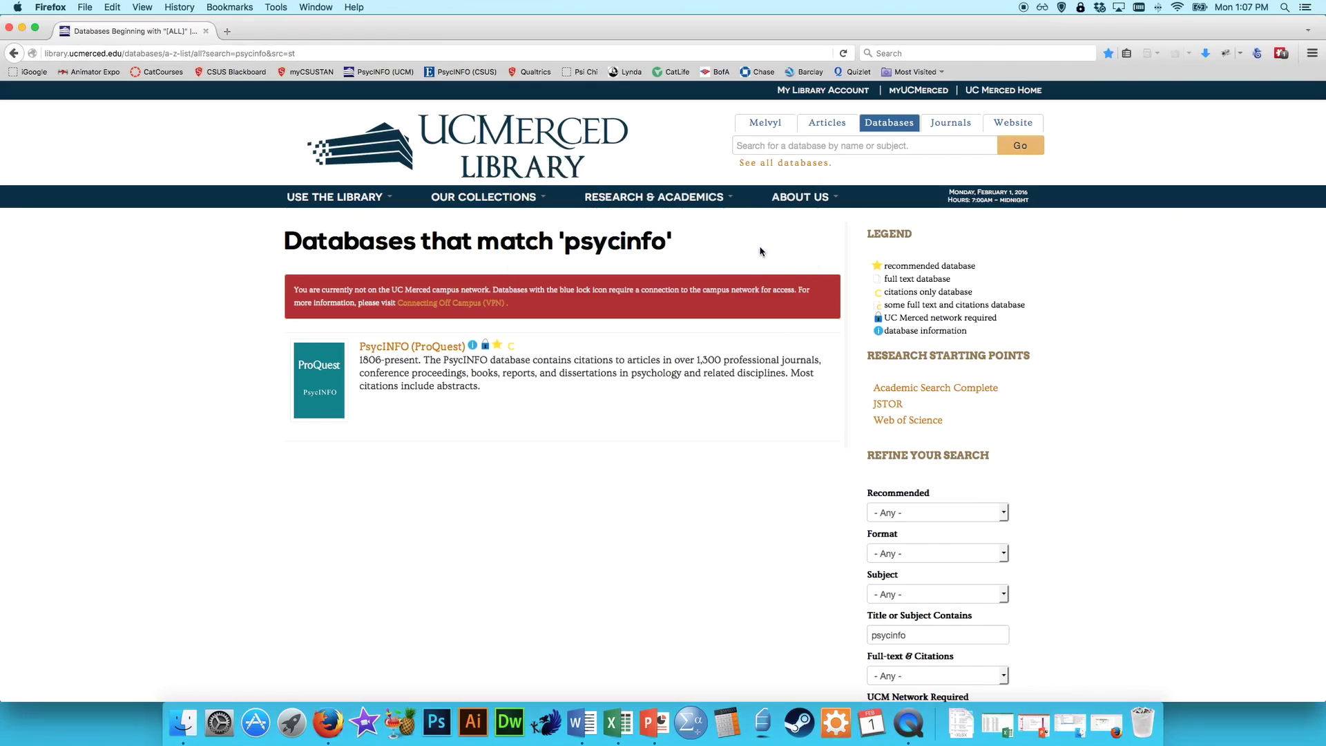
Dismiss the off-campus network warning and reload the psycinfo database results page
click(389, 348)
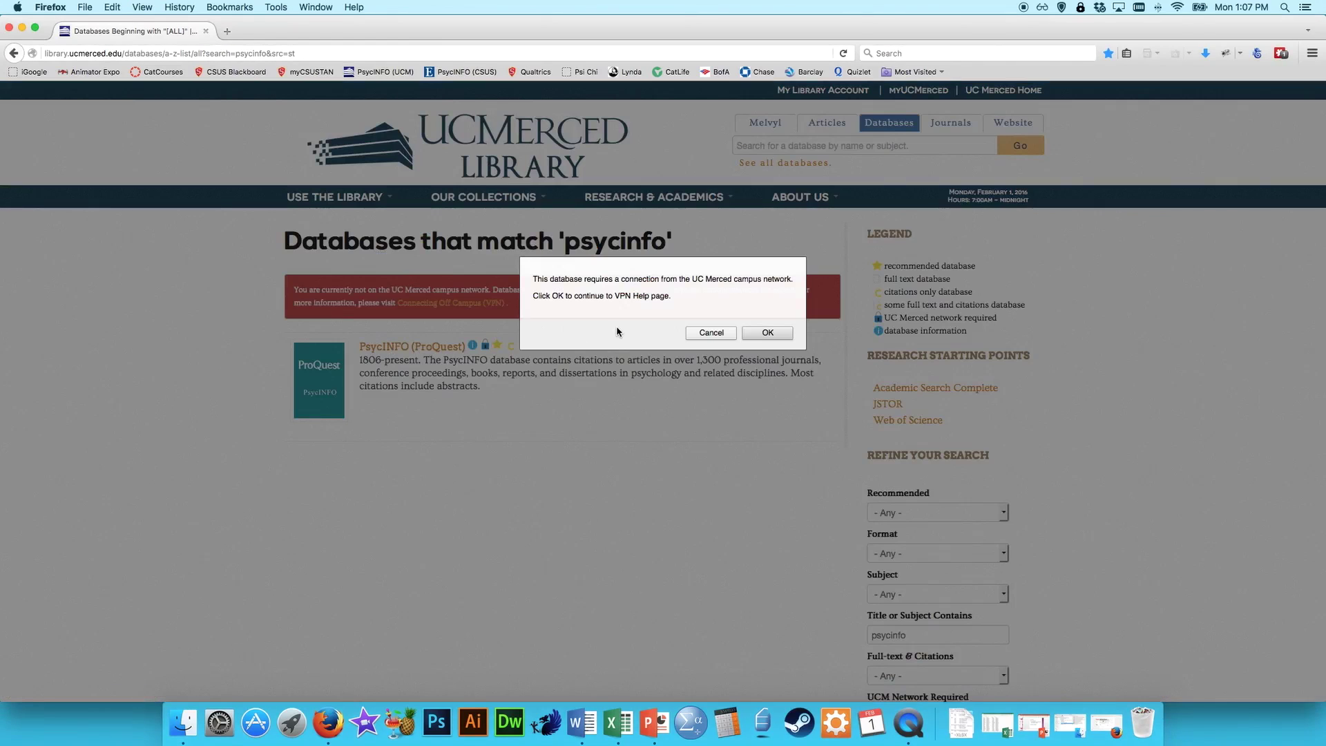
click(712, 332)
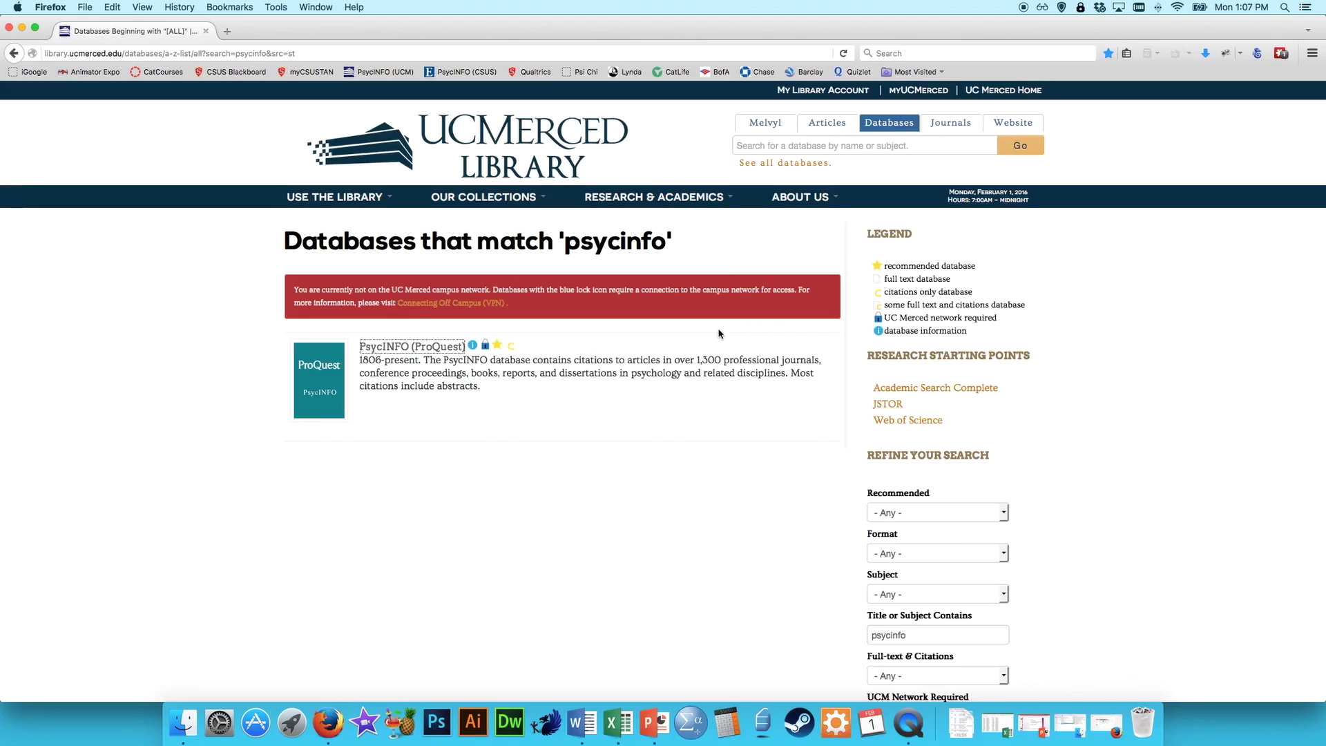
click(846, 54)
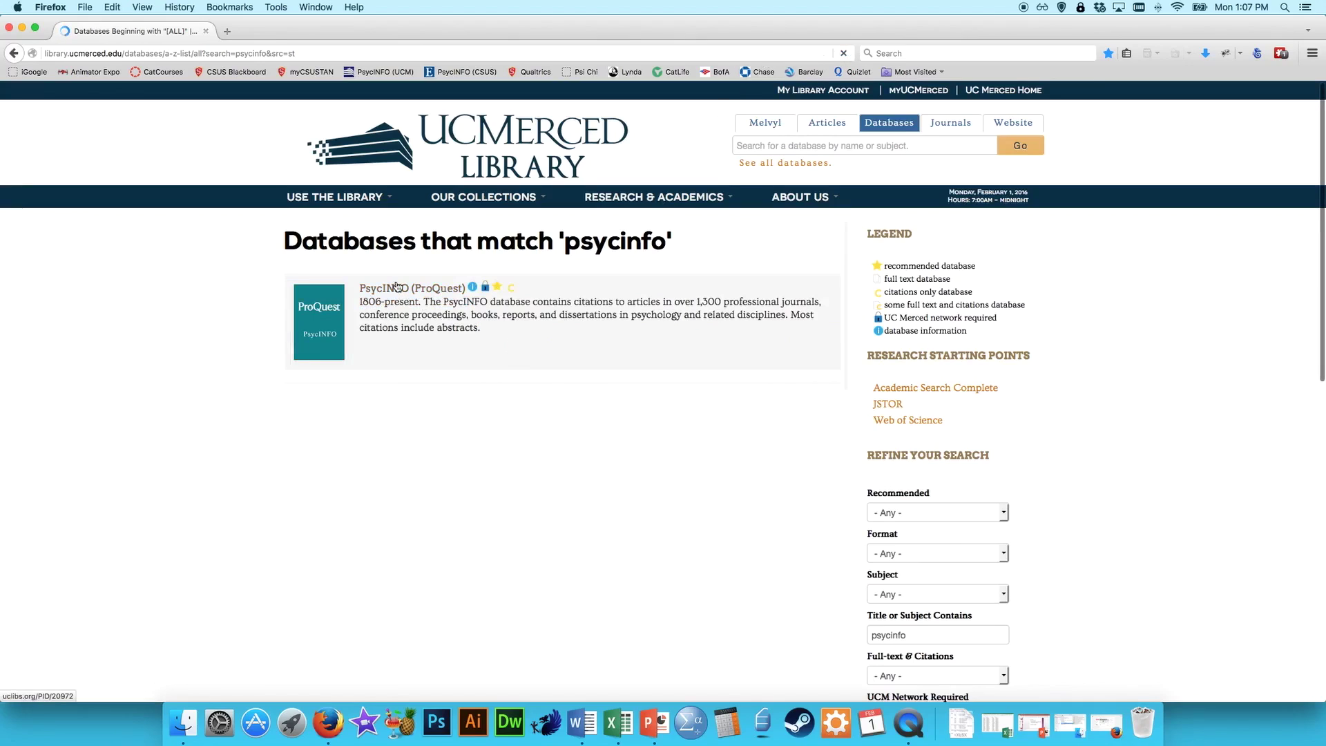
Open PsycINFO (ProQuest) and run an advanced search for 'extroversion OR extraversion'
click(397, 286)
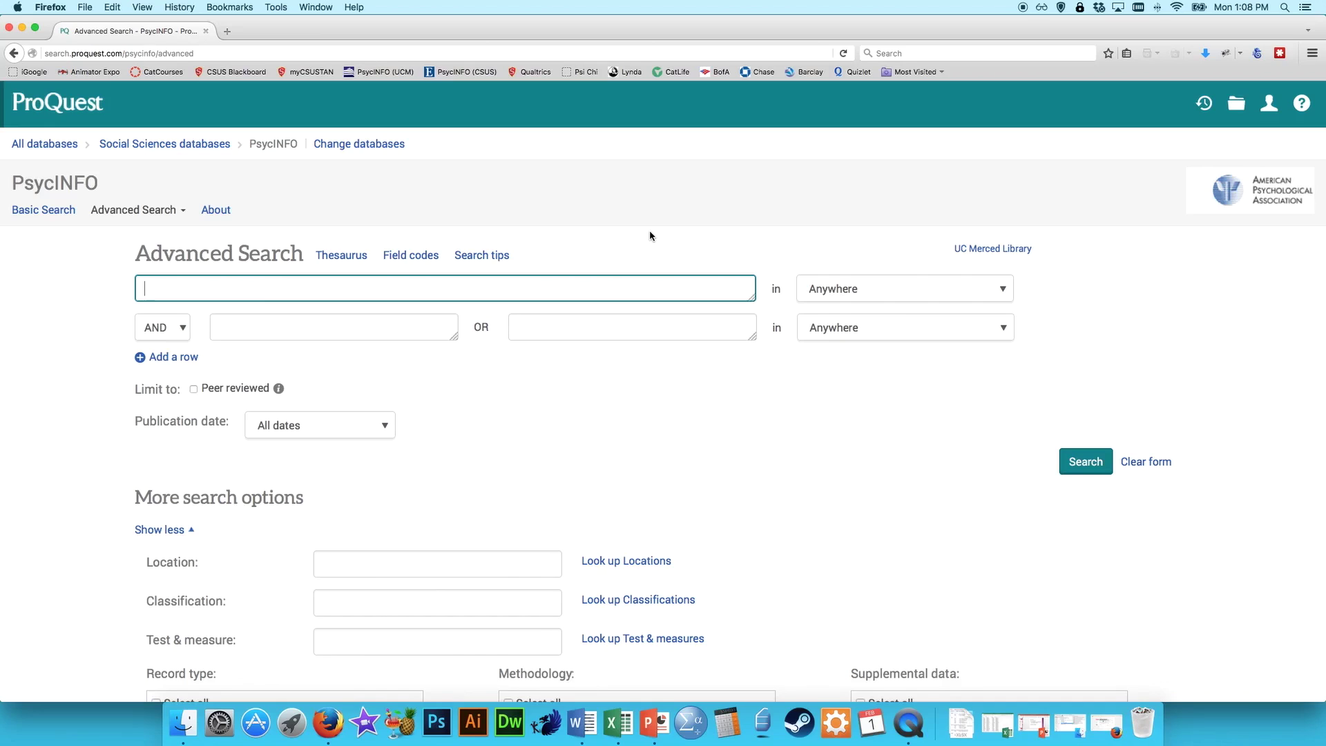
text(ext)
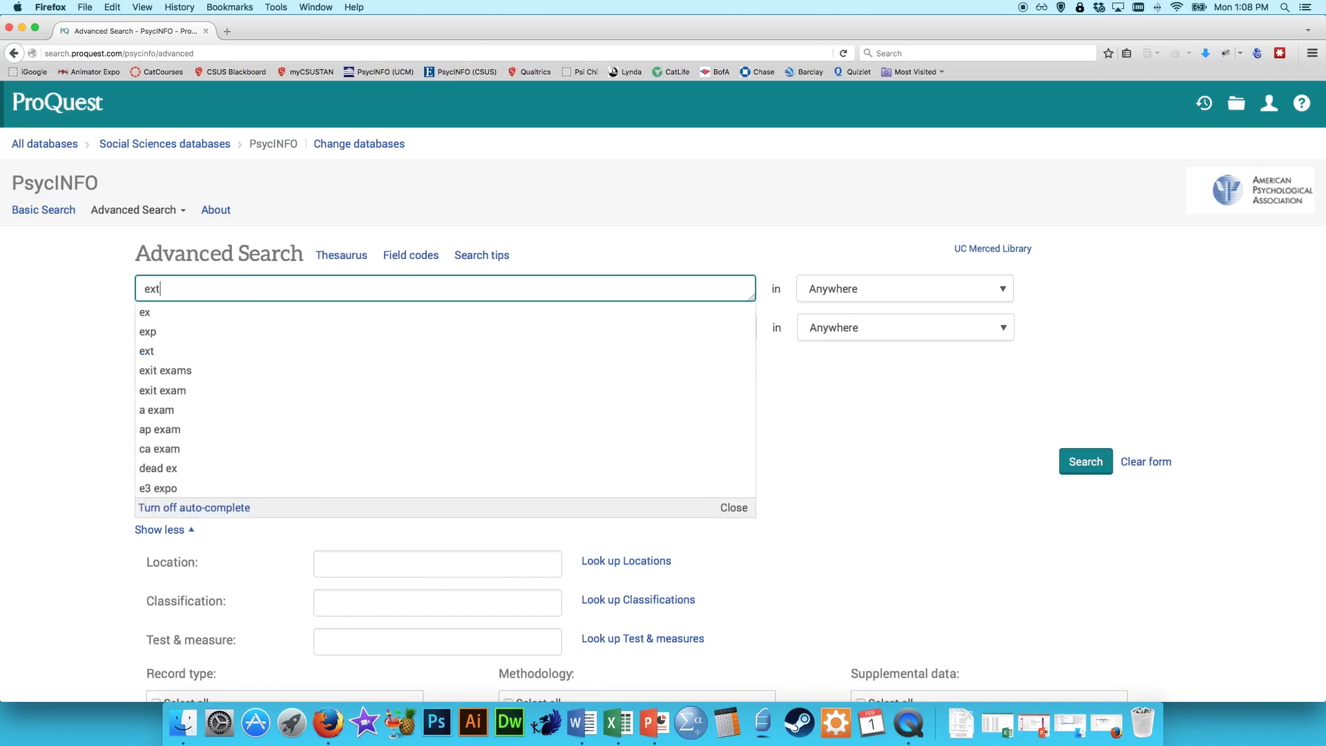
text(roversion)
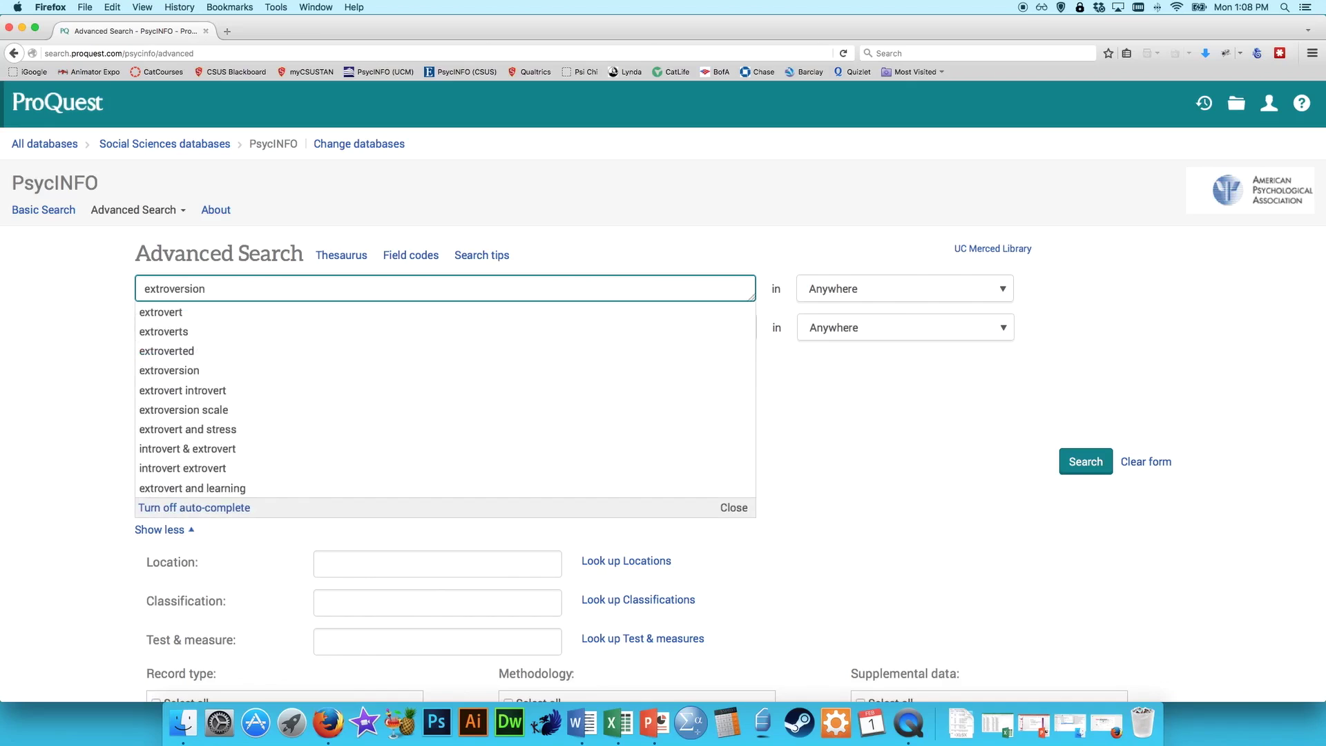
text( OR e)
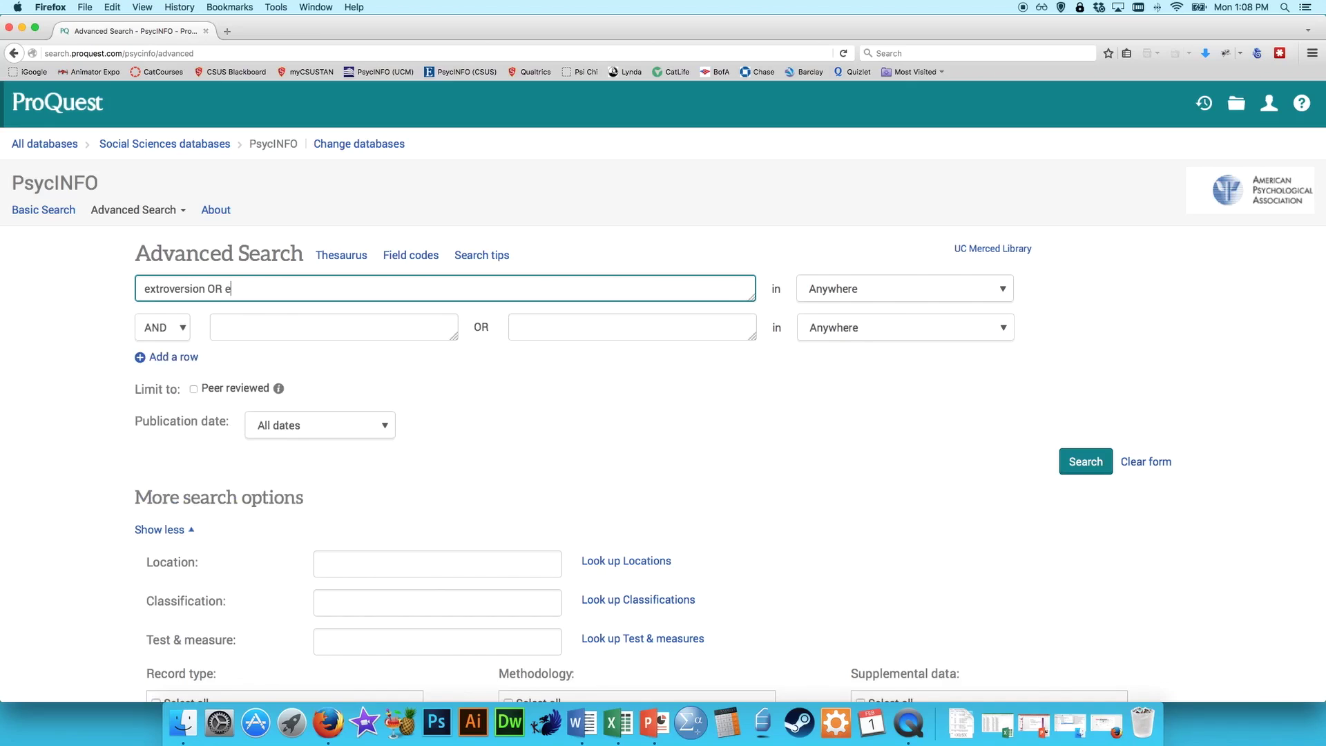
text(xtraversion)
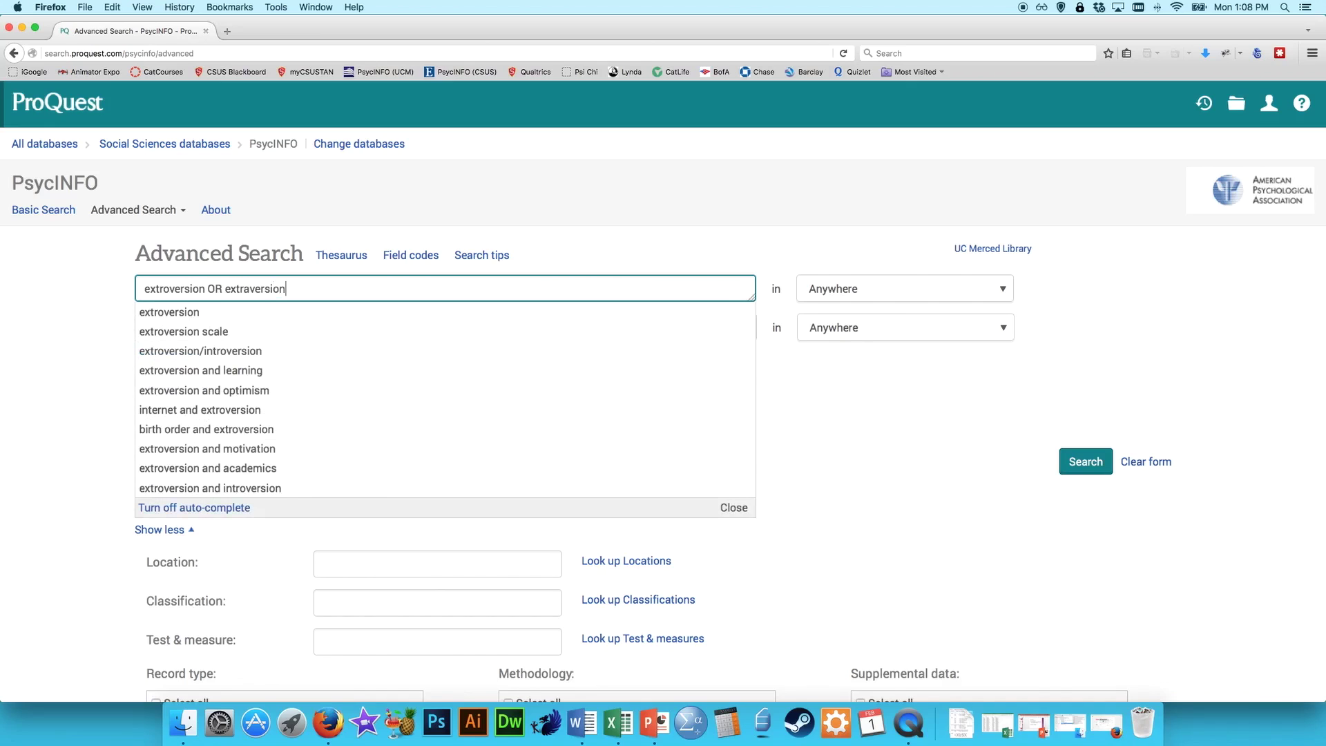
click(406, 213)
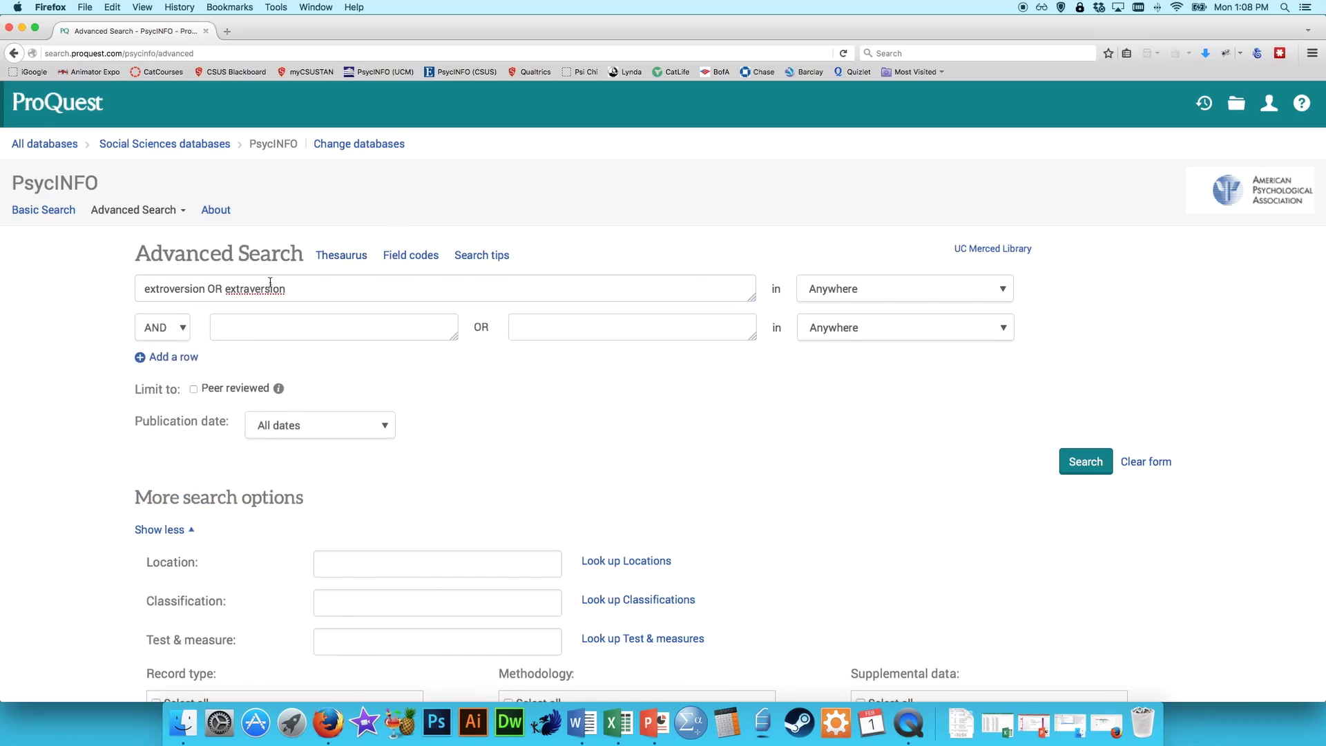
drag(146, 289, 306, 290)
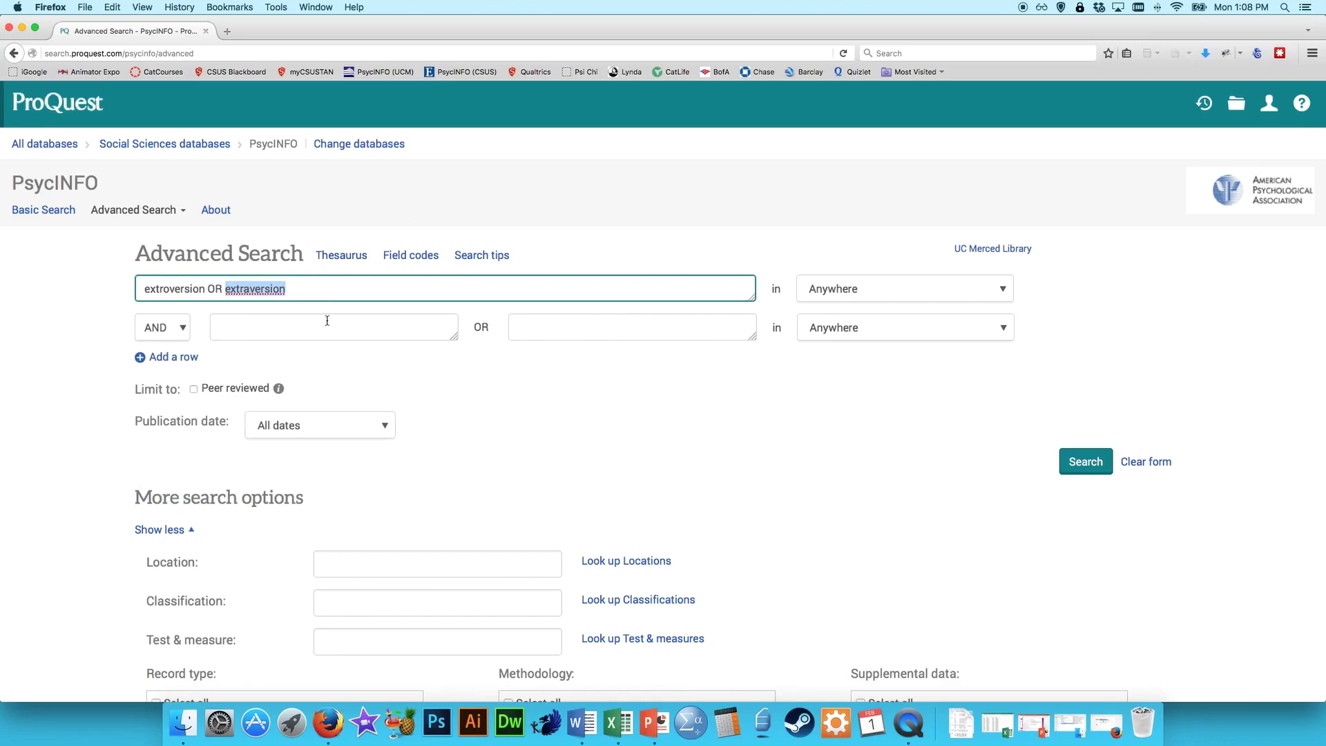
click(611, 463)
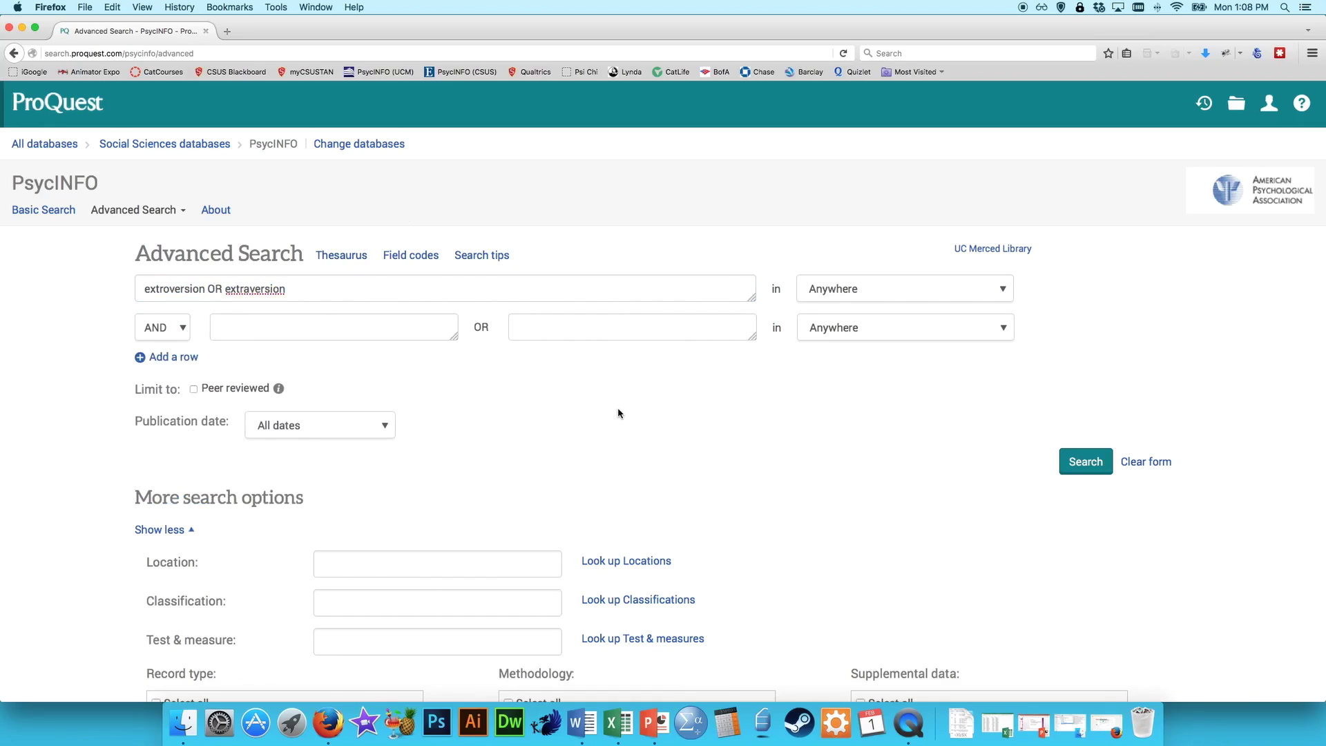
click(1090, 464)
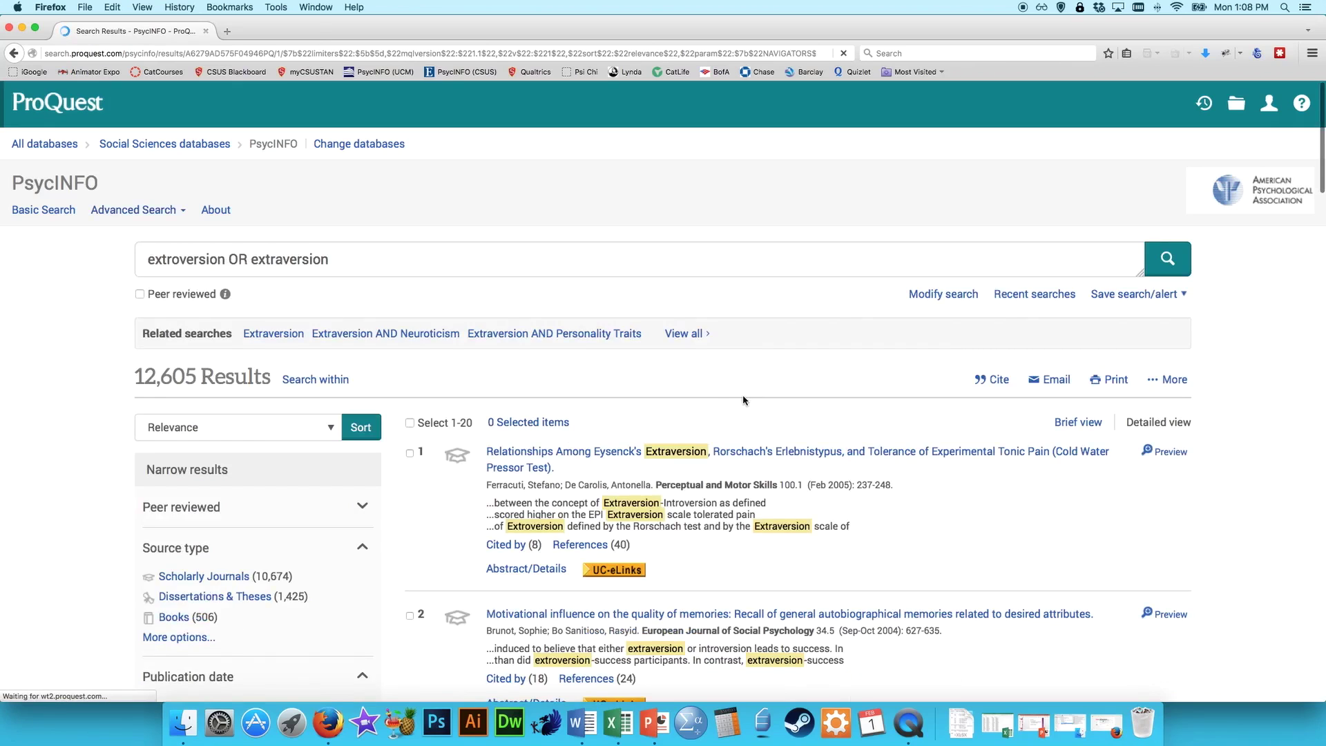
Browse the 12,605 results and filter them to Scholarly Journals, leaving 10,674
scroll(743, 400, down, 5)
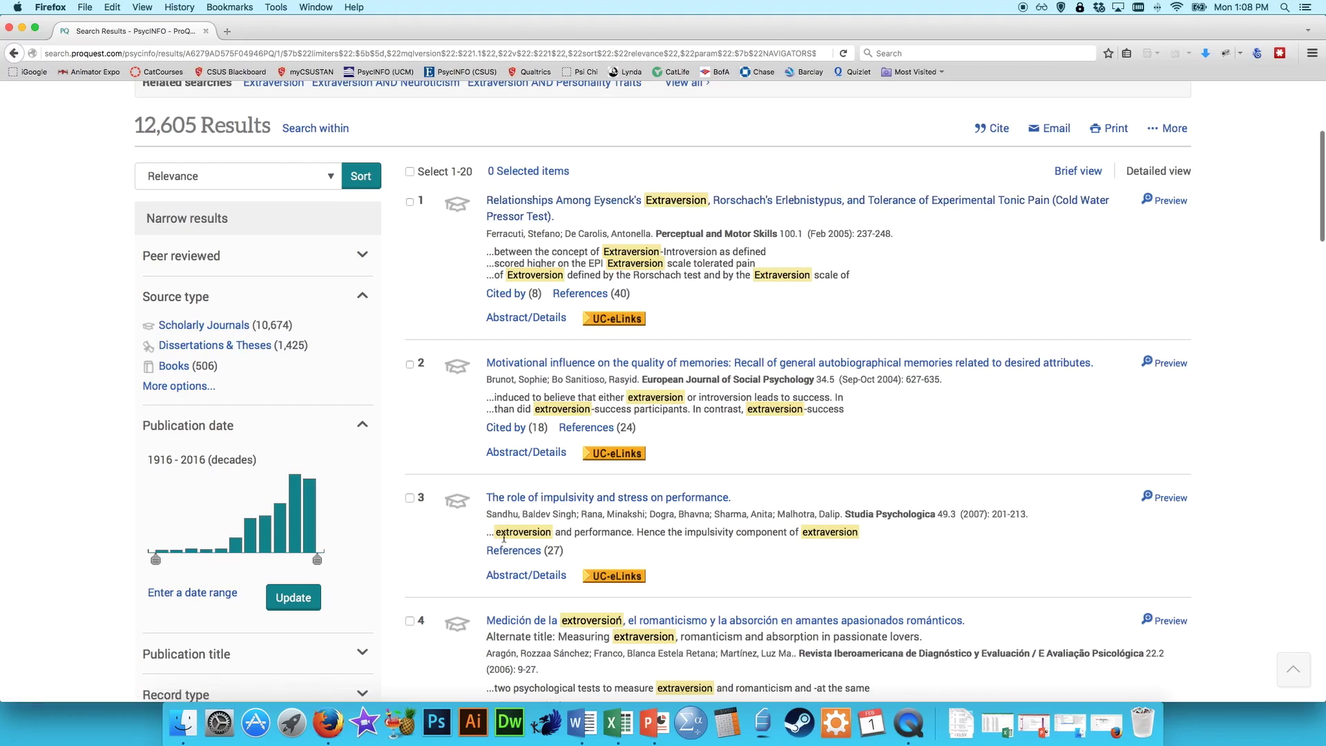
scroll(672, 566, up, 5)
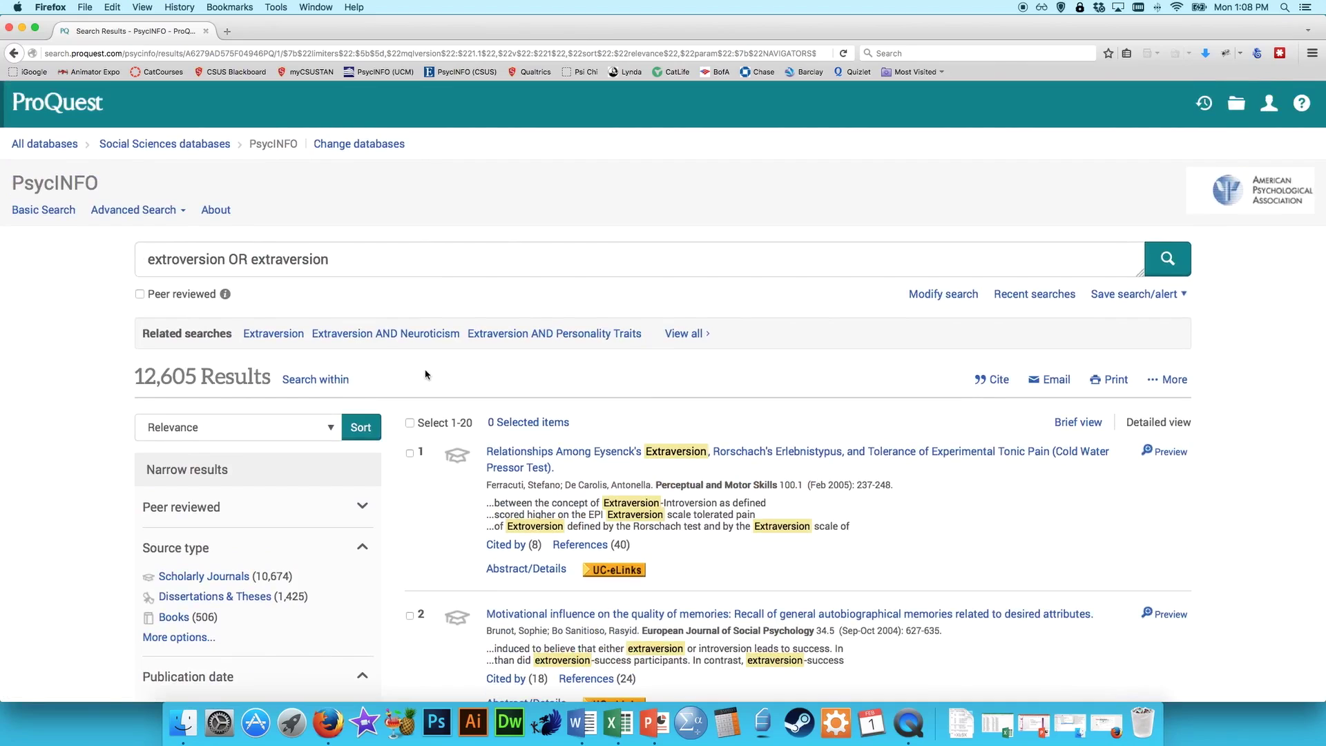
scroll(425, 376, down, 3)
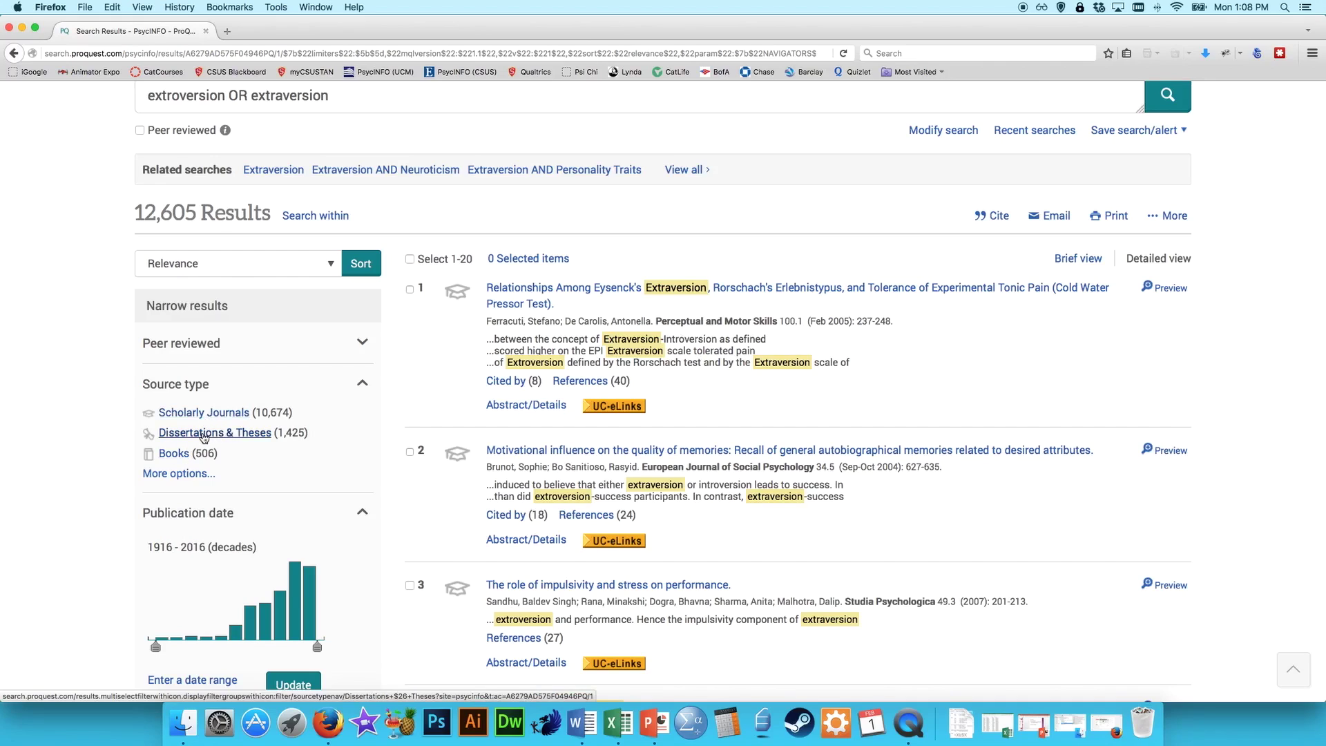
click(207, 413)
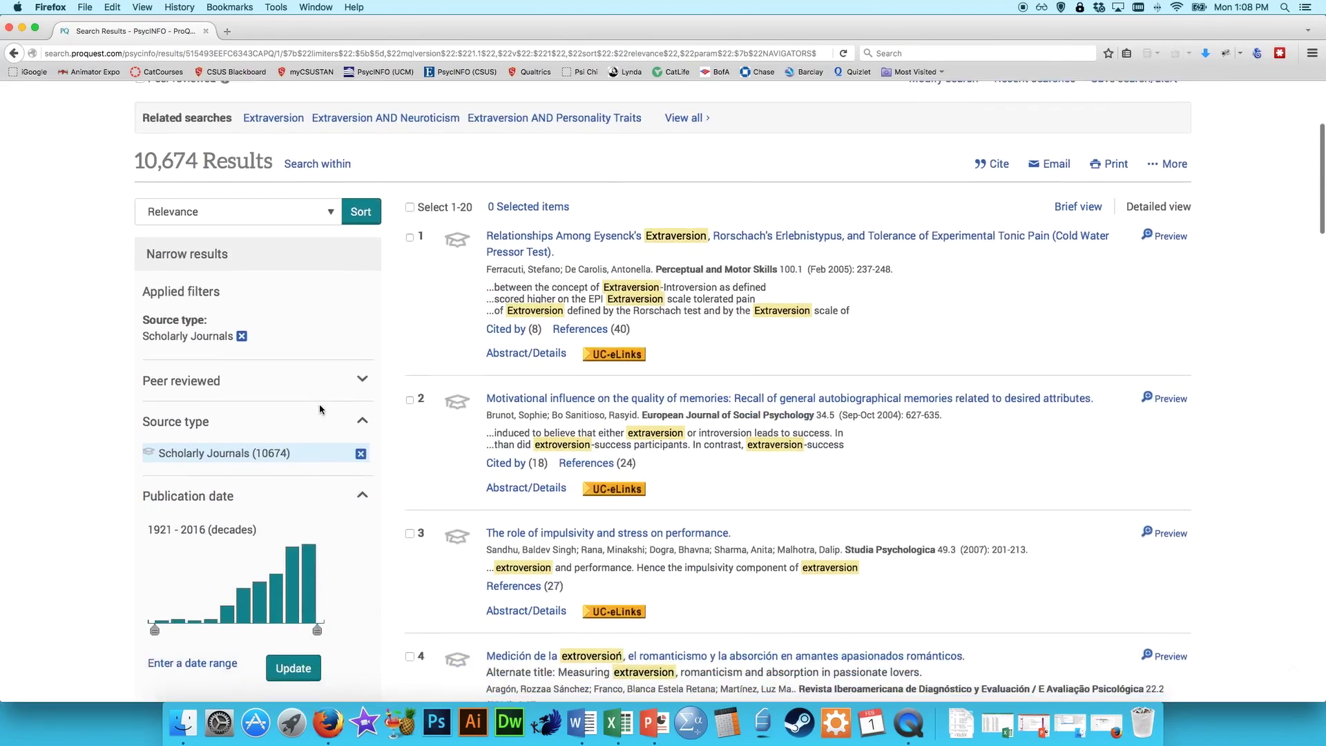
scroll(322, 411, down, 1)
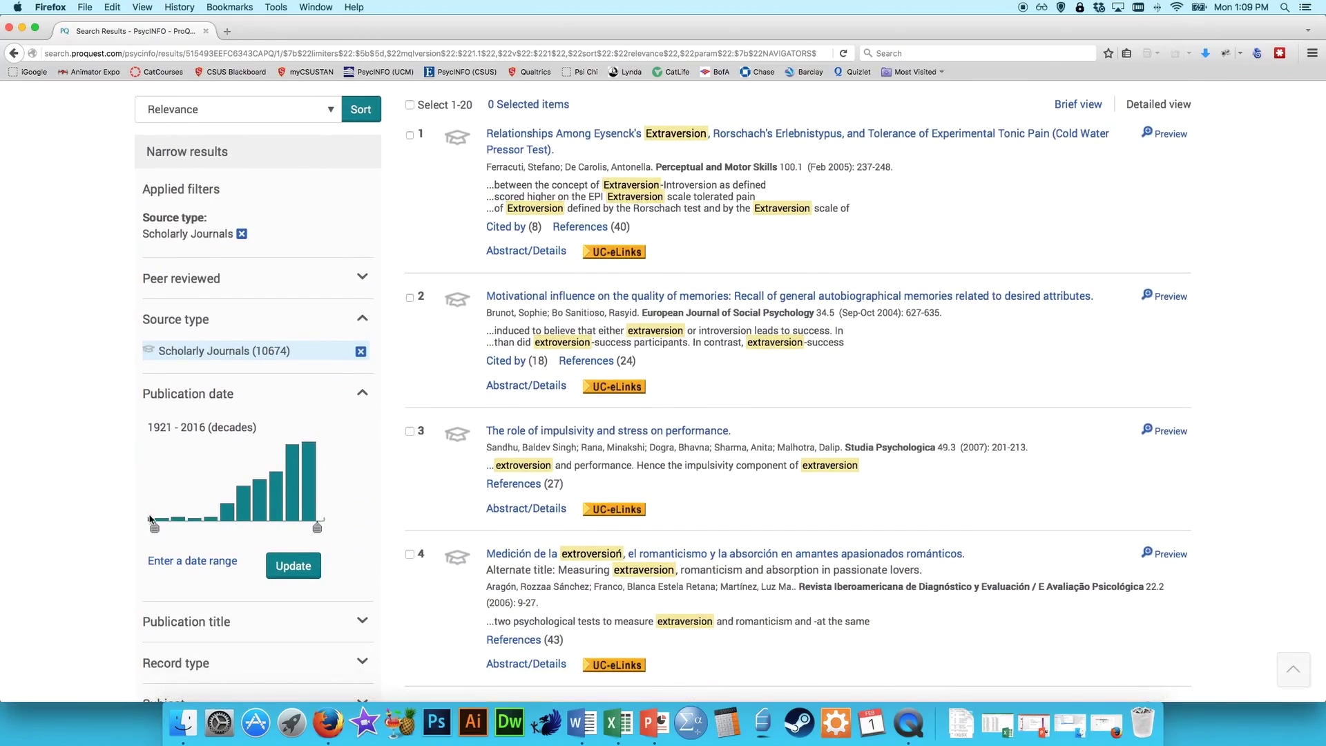
Limit the publication date range to 2000–2019, cutting results to 5,383
drag(153, 527, 284, 529)
click(308, 568)
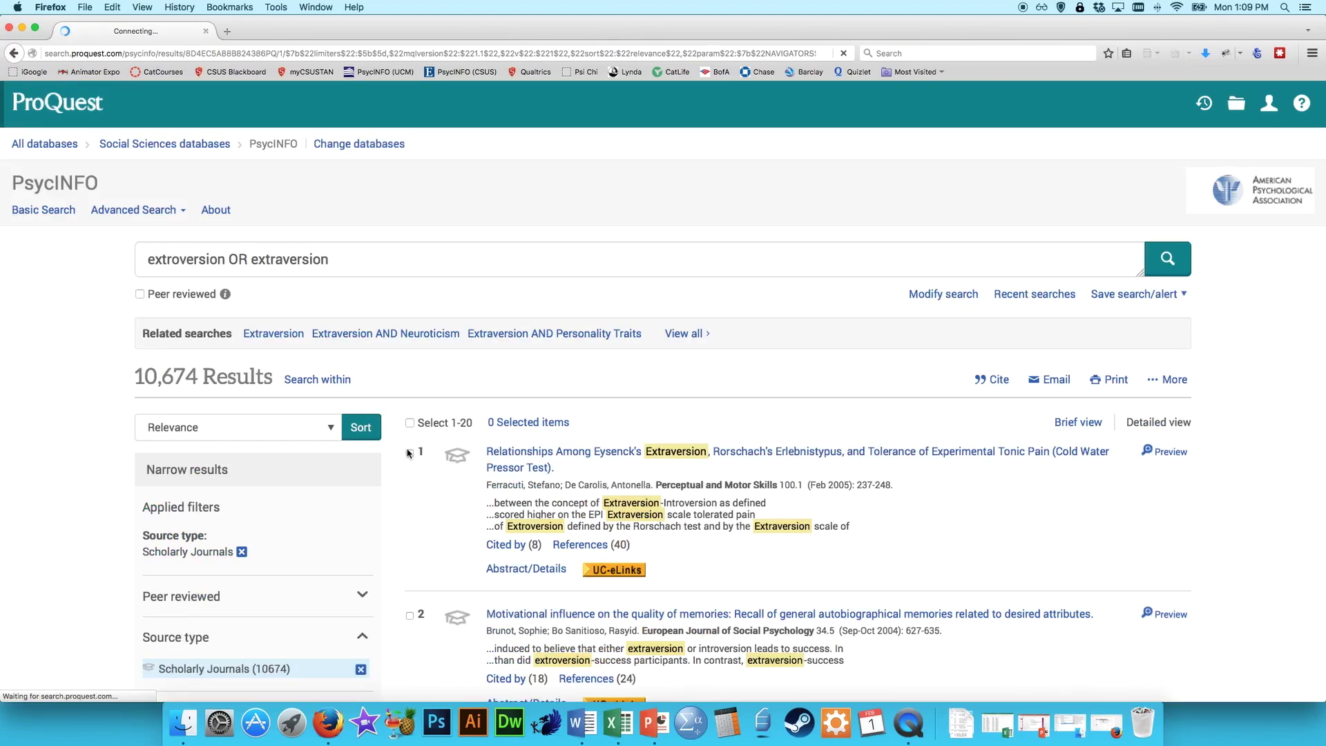
scroll(380, 519, down, 5)
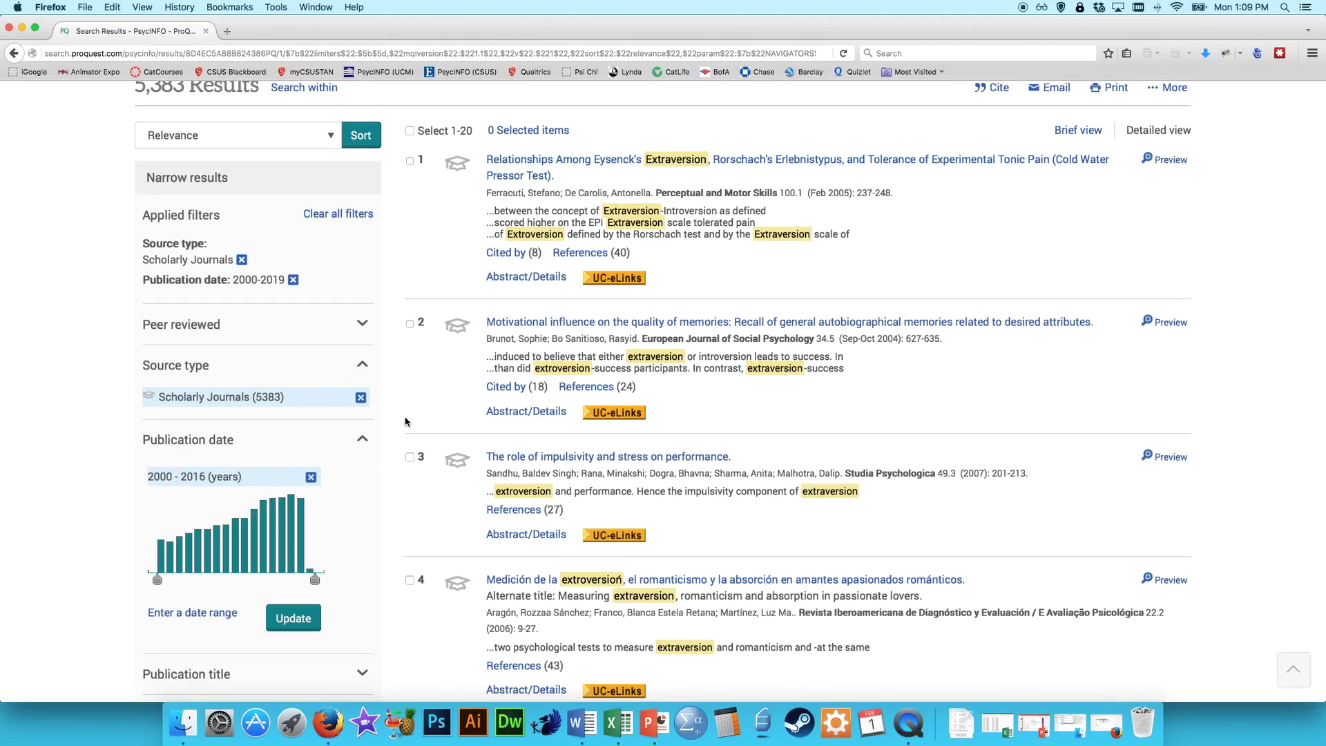
scroll(405, 421, up, 5)
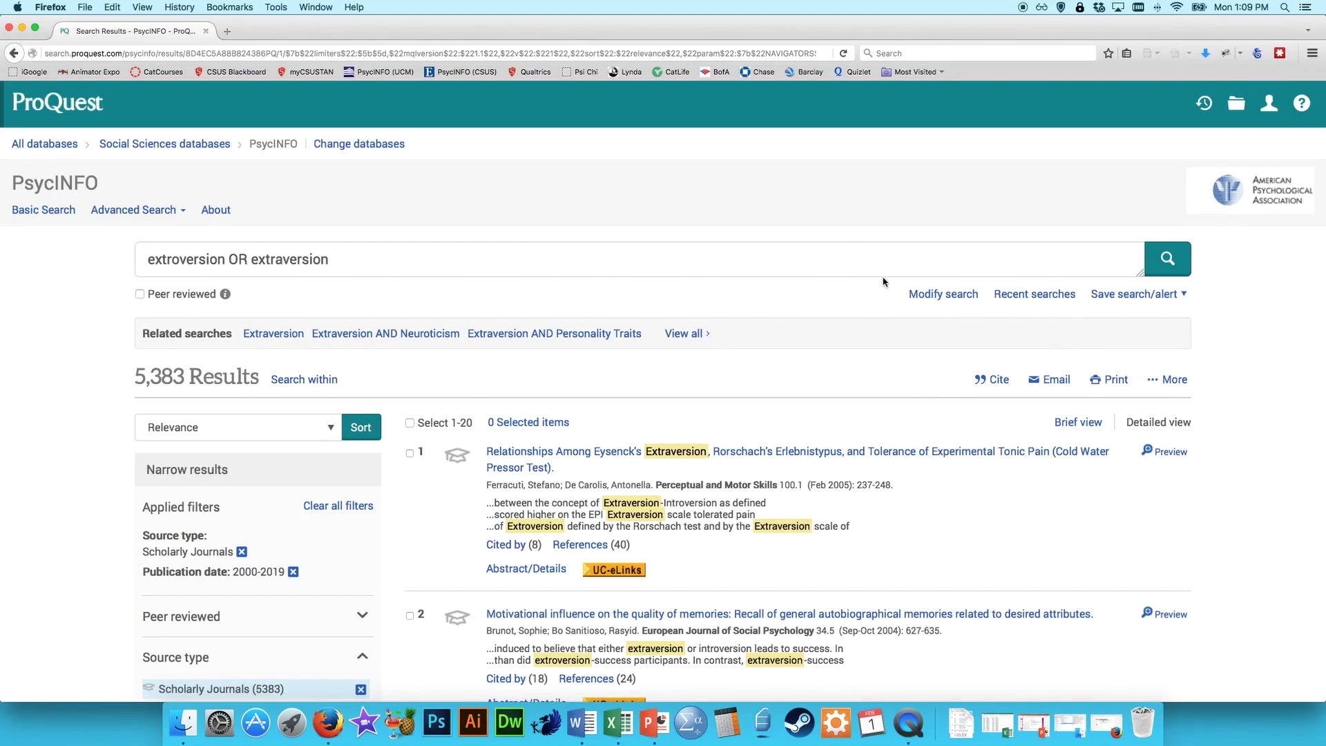
click(940, 296)
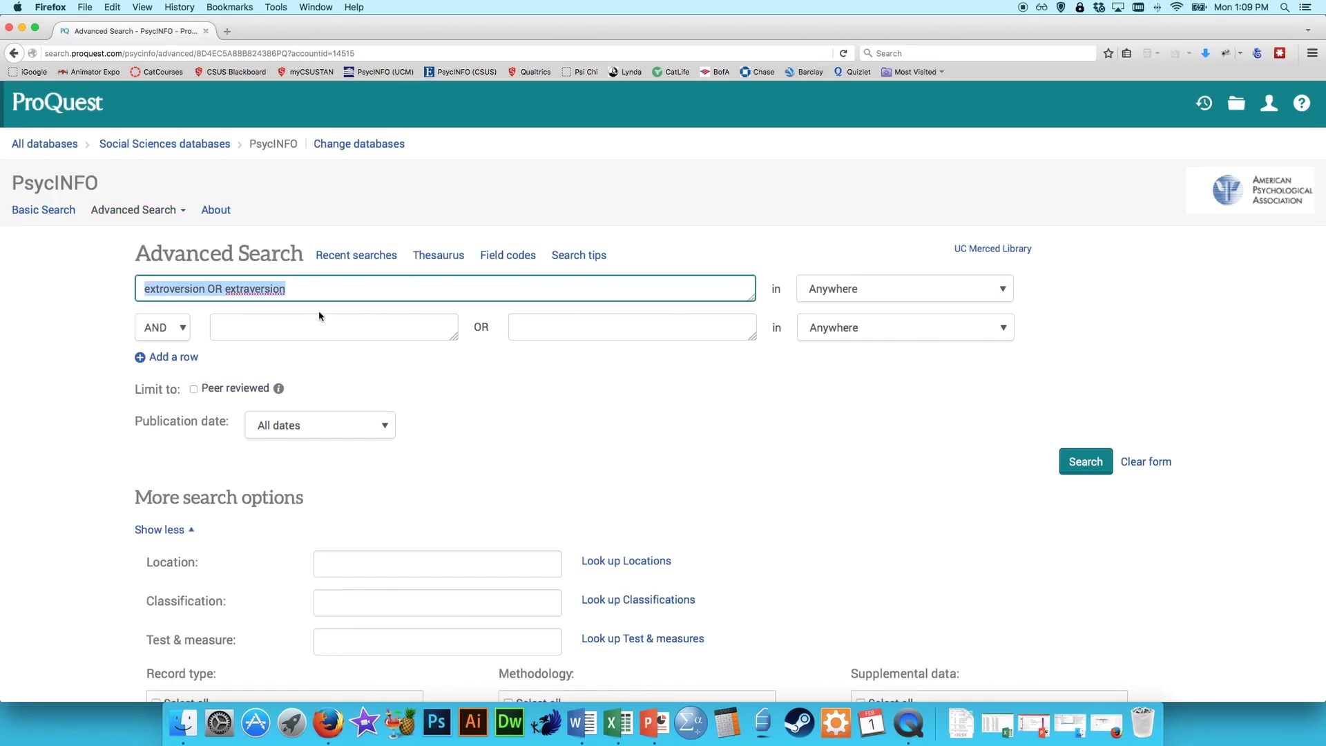
Add facebook as an AND search term, returning 67 results
click(297, 326)
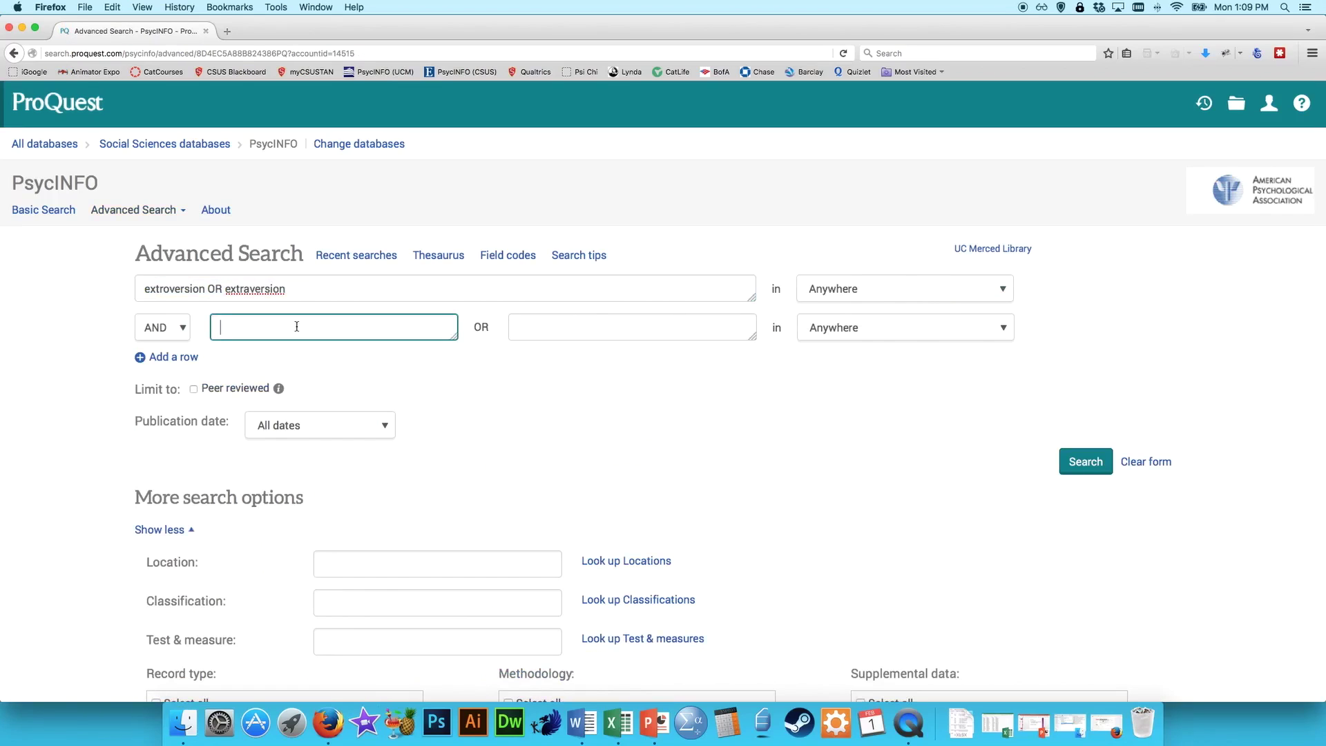
text(facebook)
click(621, 415)
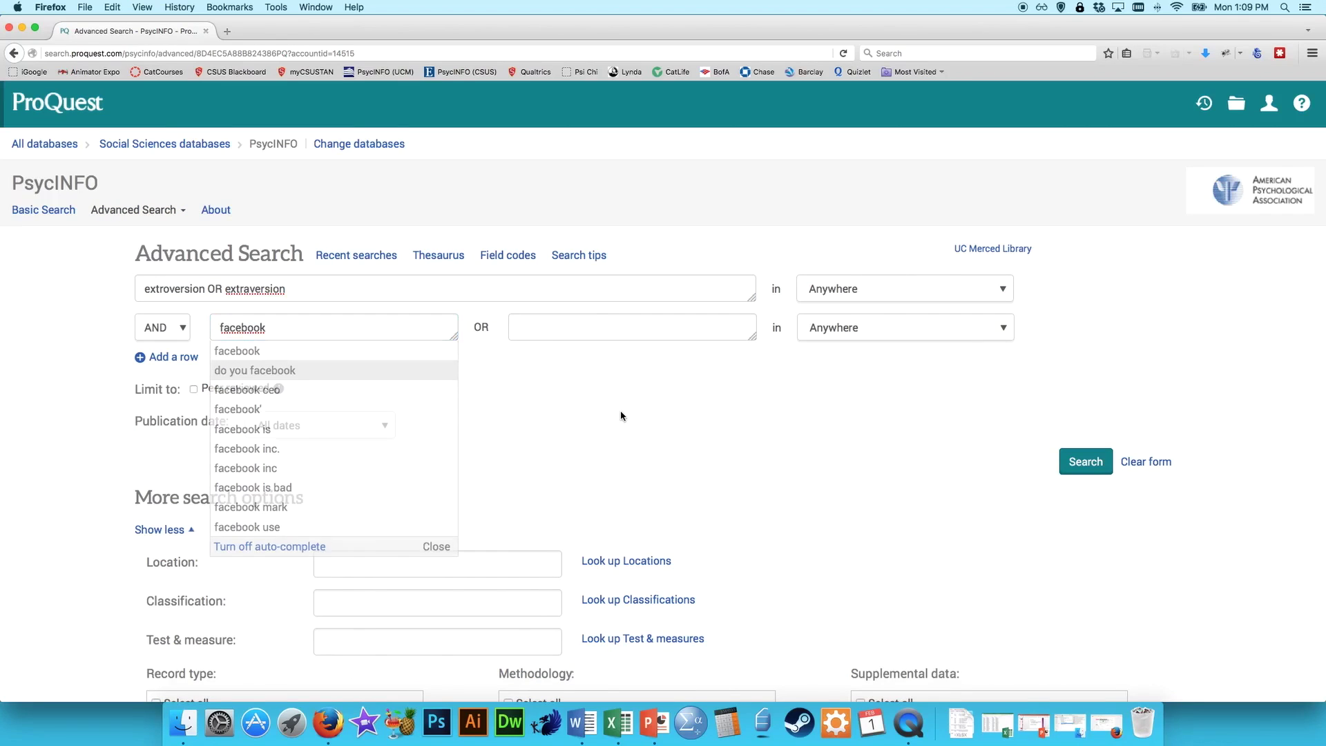
click(1086, 462)
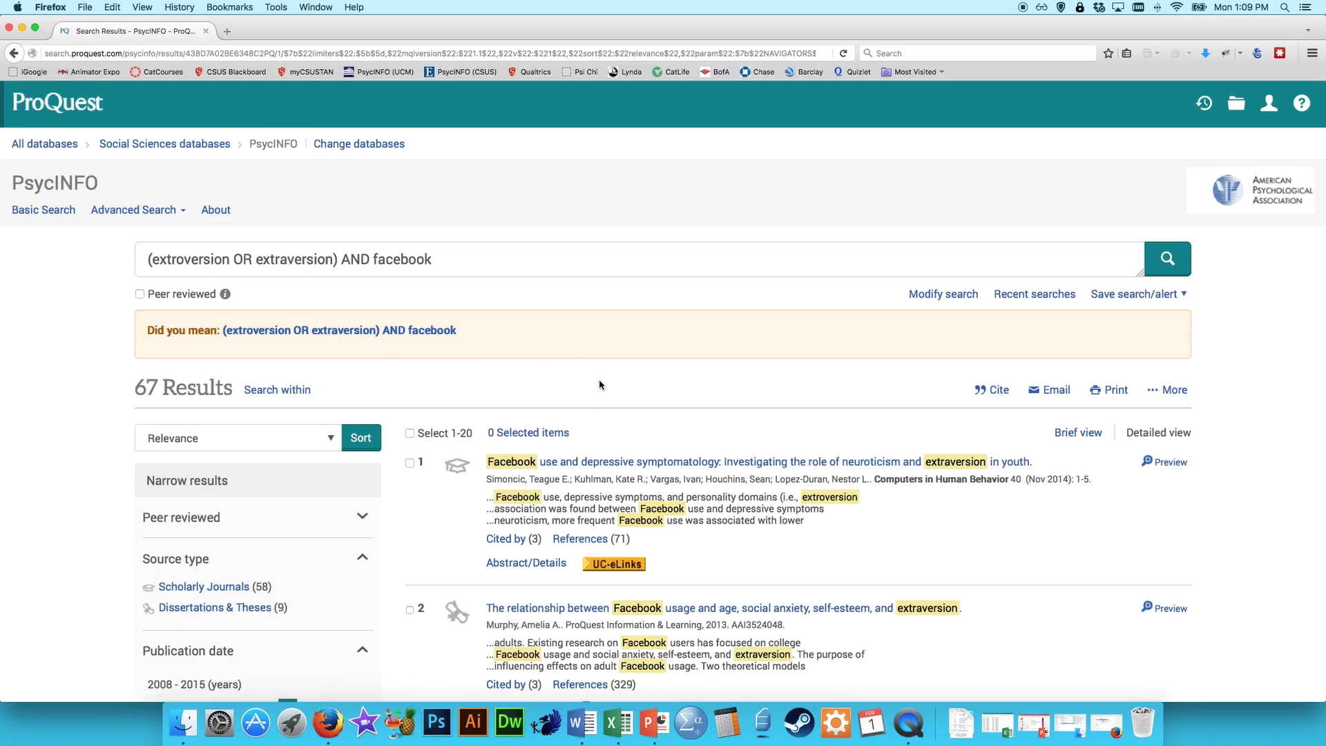
scroll(600, 385, down, 5)
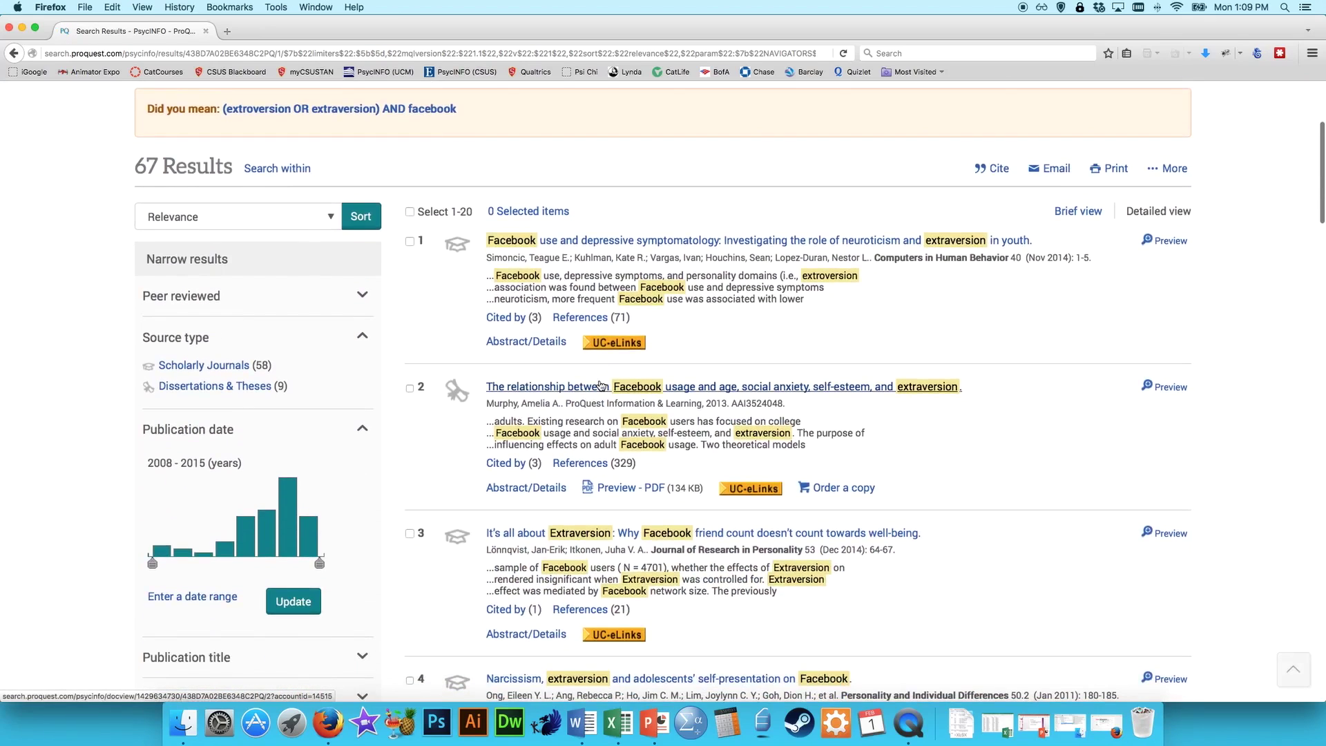
Filter the 67 results to Scholarly Journals (58) and open 'It's all about Extraversion'
click(207, 365)
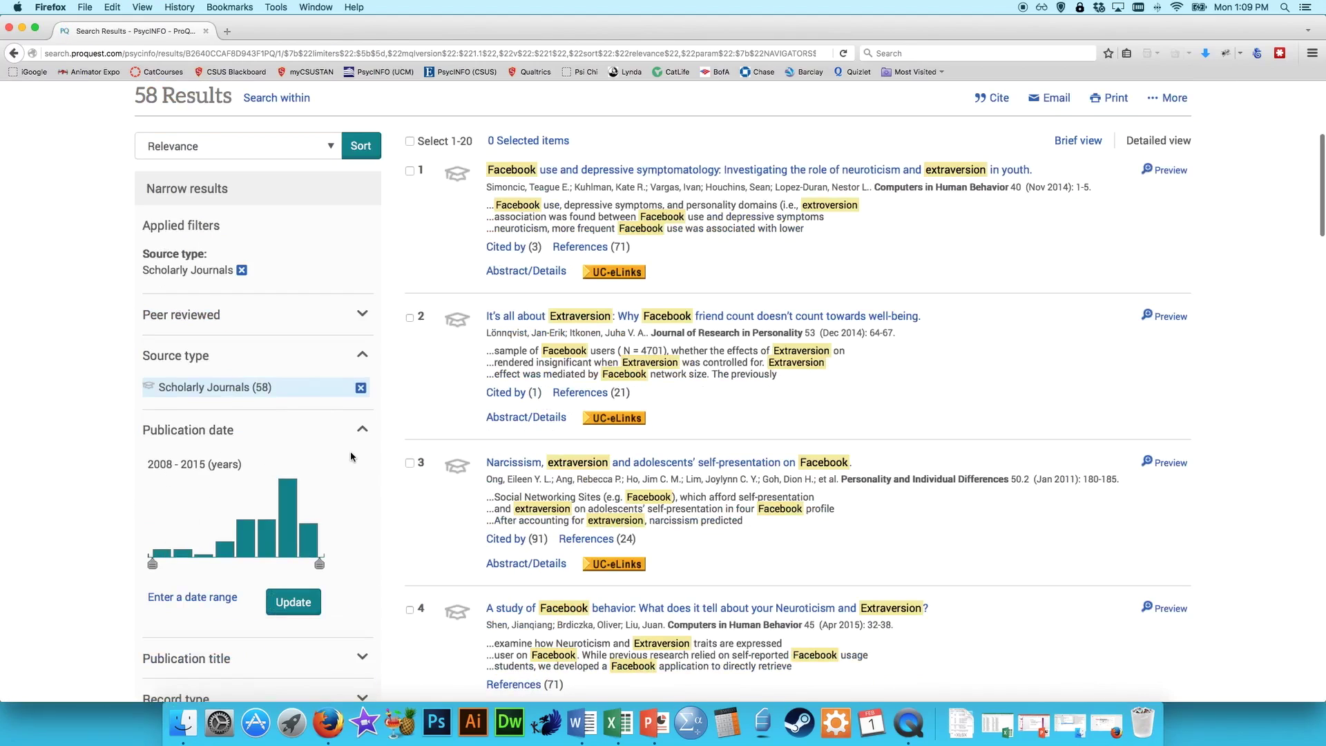
scroll(350, 456, up, 3)
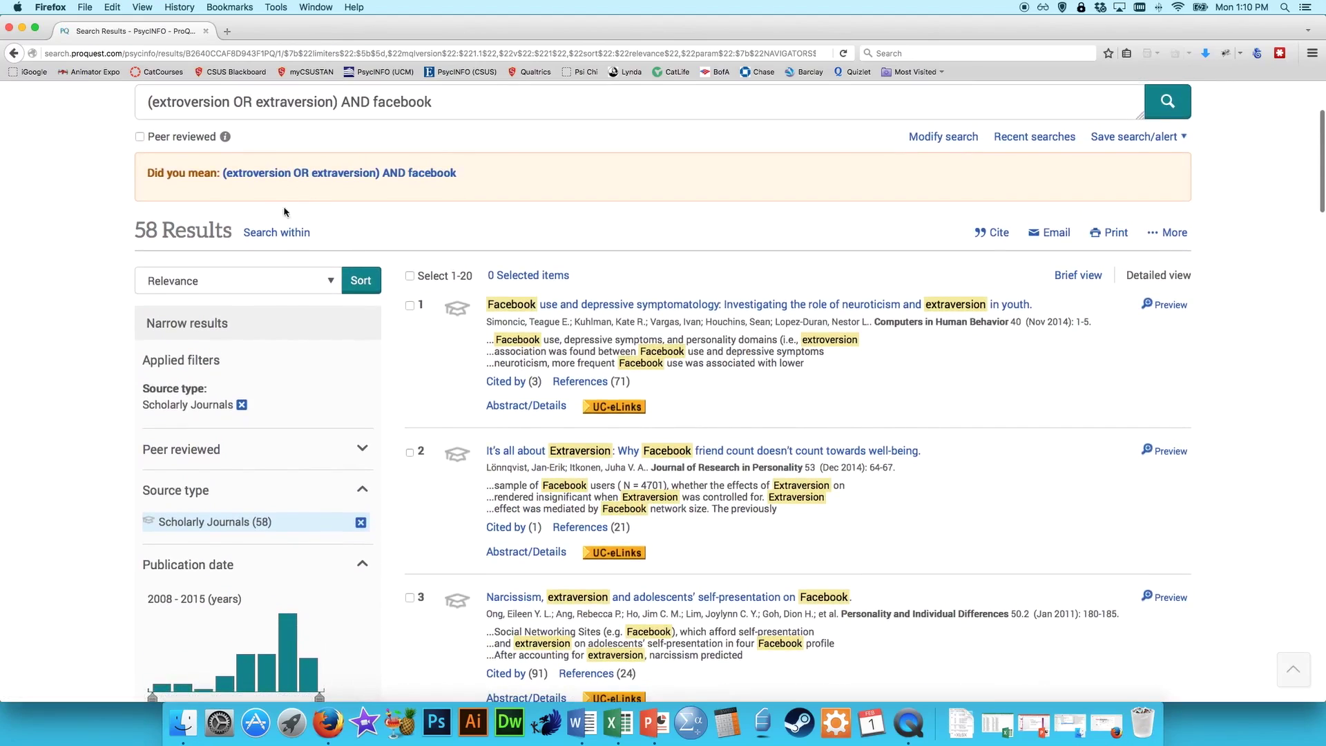
drag(136, 230, 216, 230)
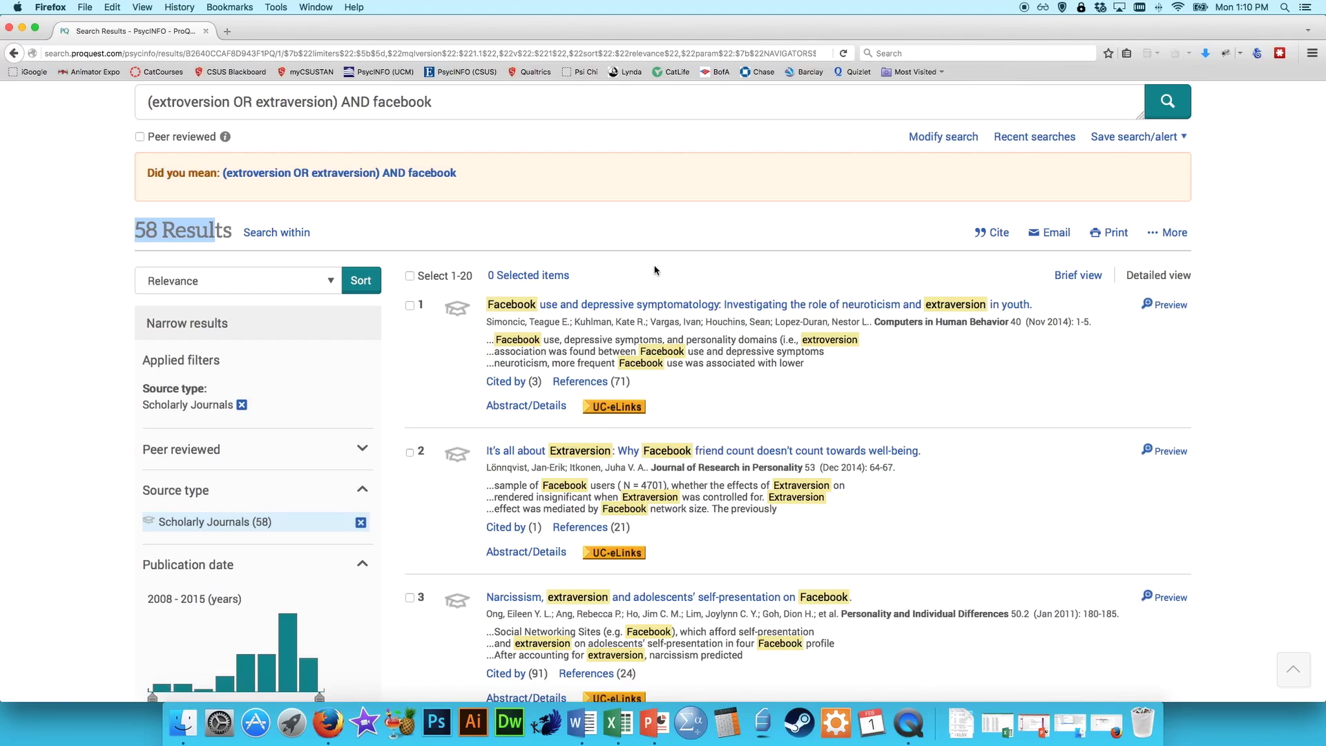
scroll(655, 270, down, 1)
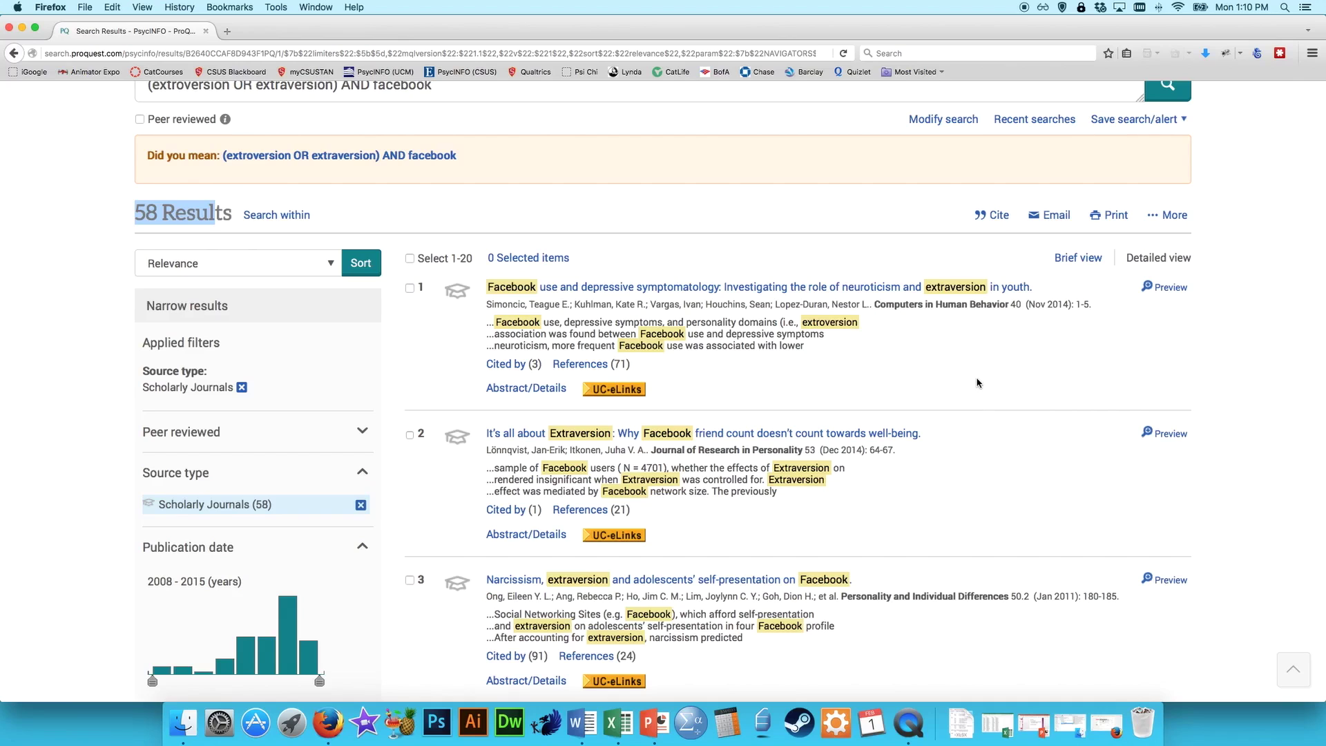
scroll(977, 383, down, 5)
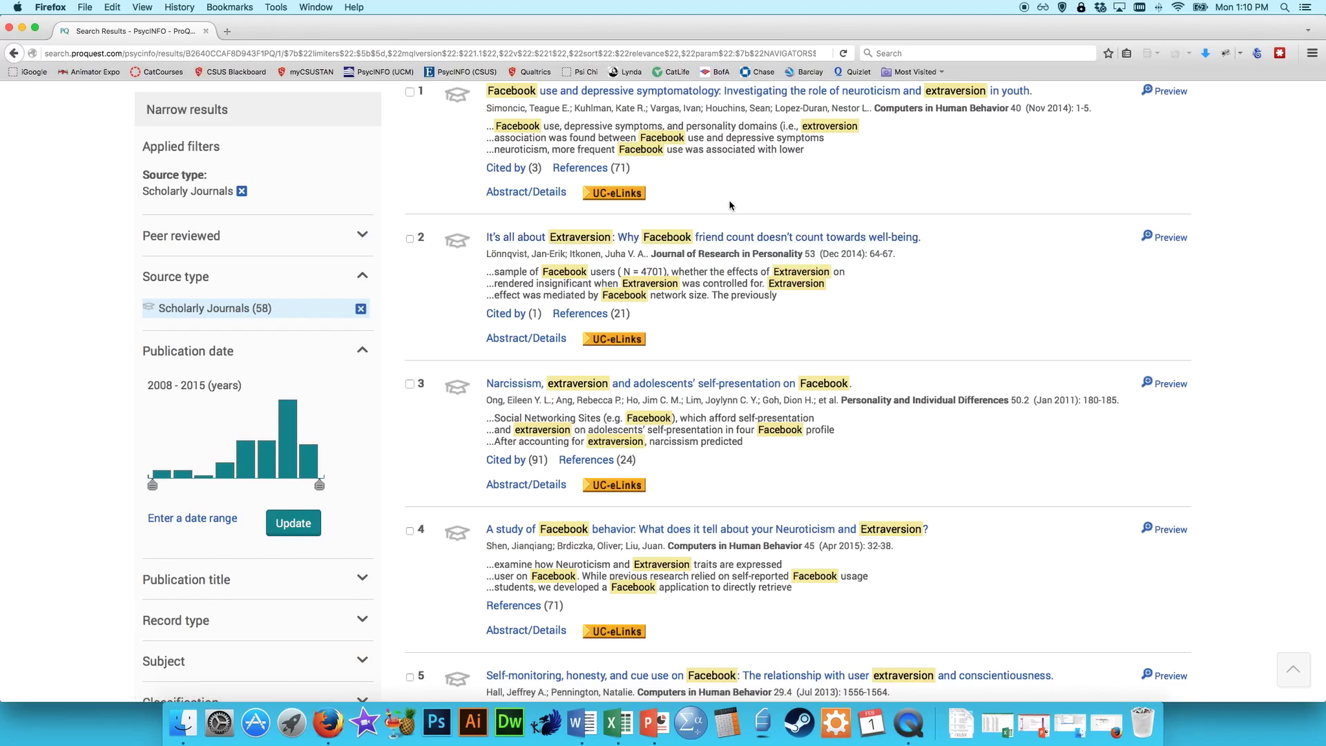
click(582, 239)
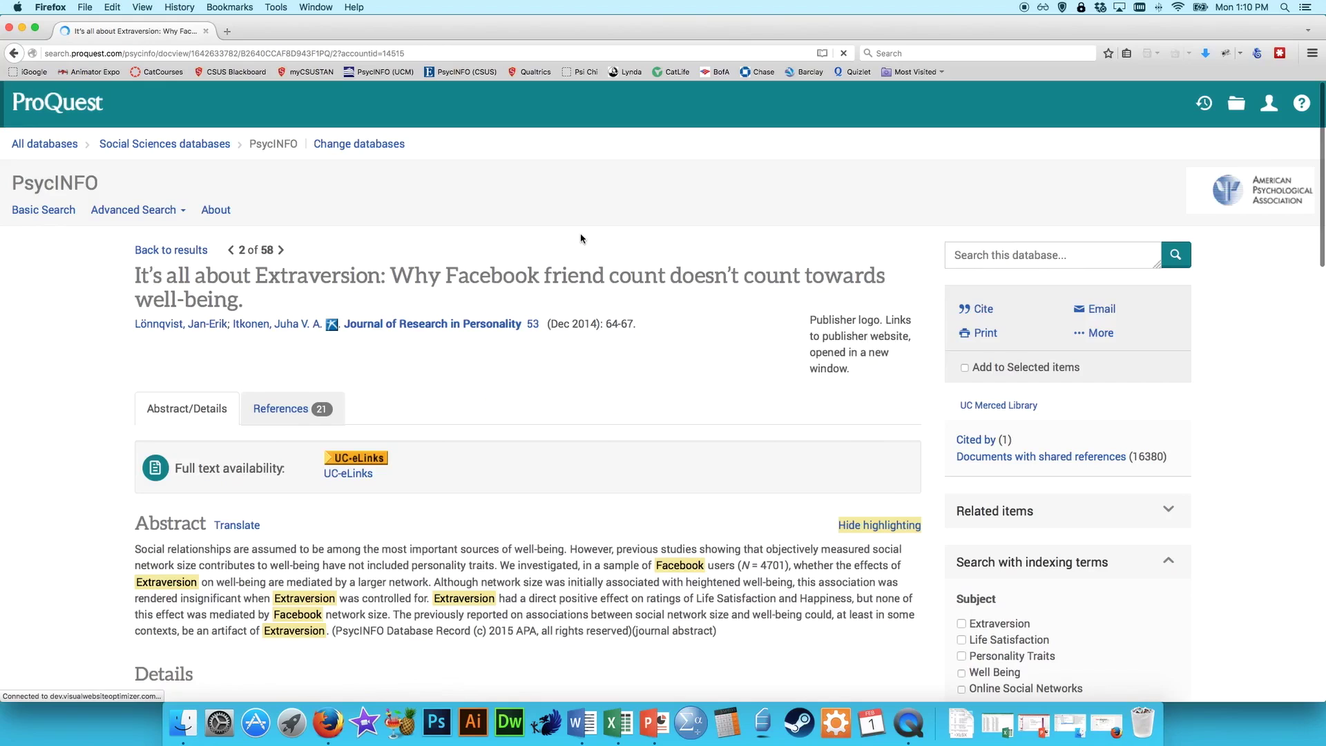
Read the abstract of 'It's all about Extraversion', noting its sample size N = 4701
scroll(579, 240, down, 3)
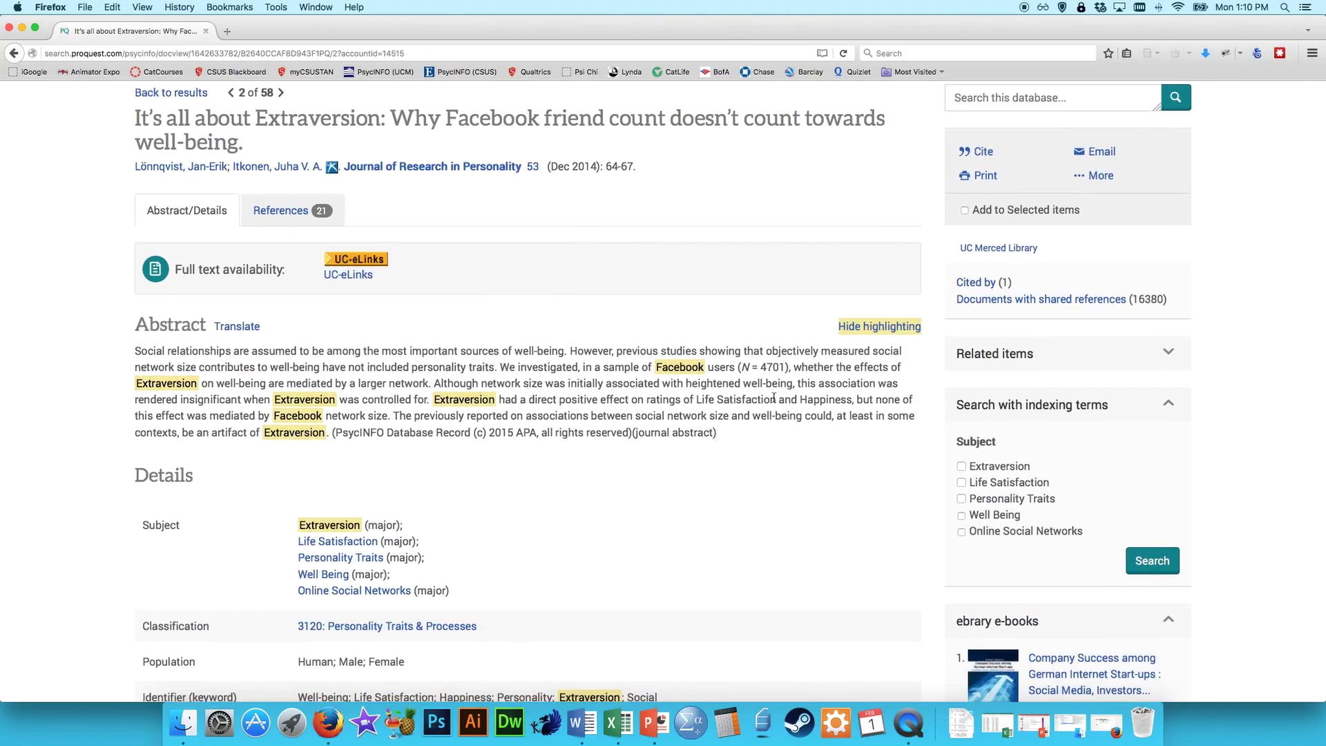
drag(741, 368, 806, 368)
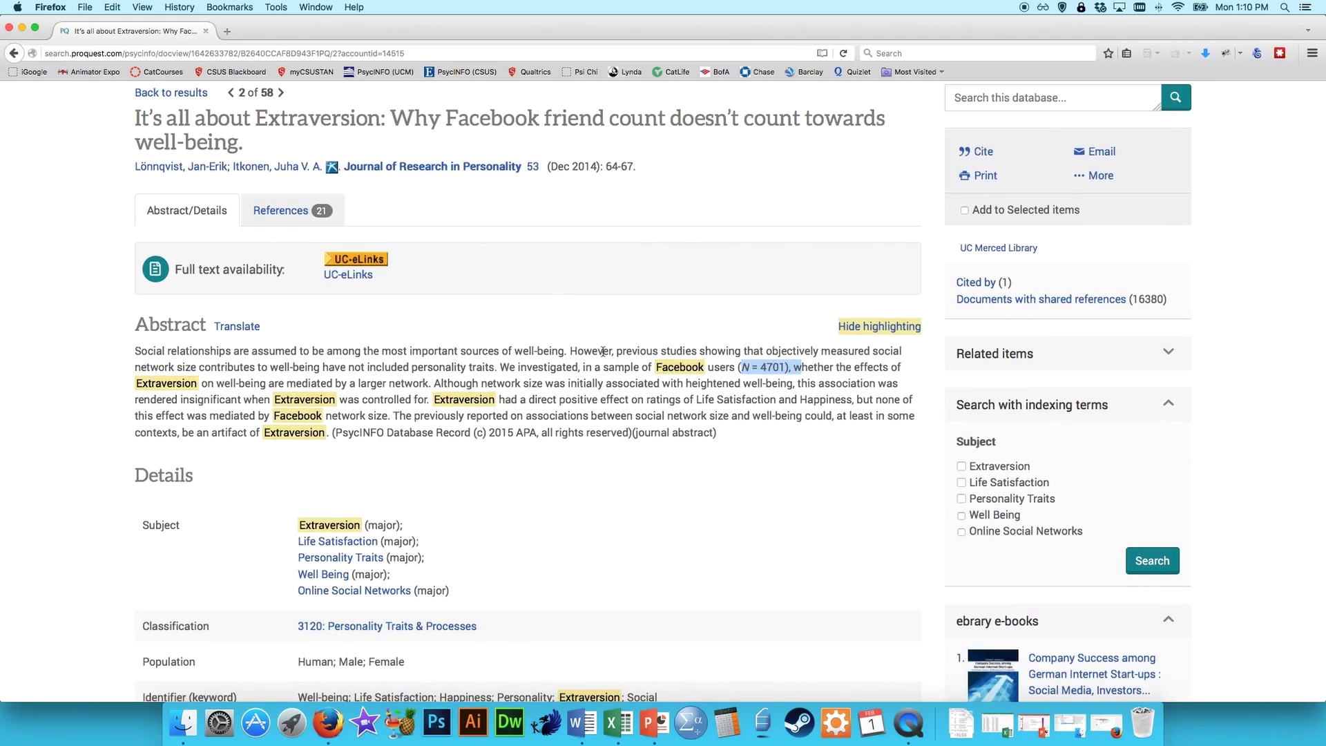
click(456, 371)
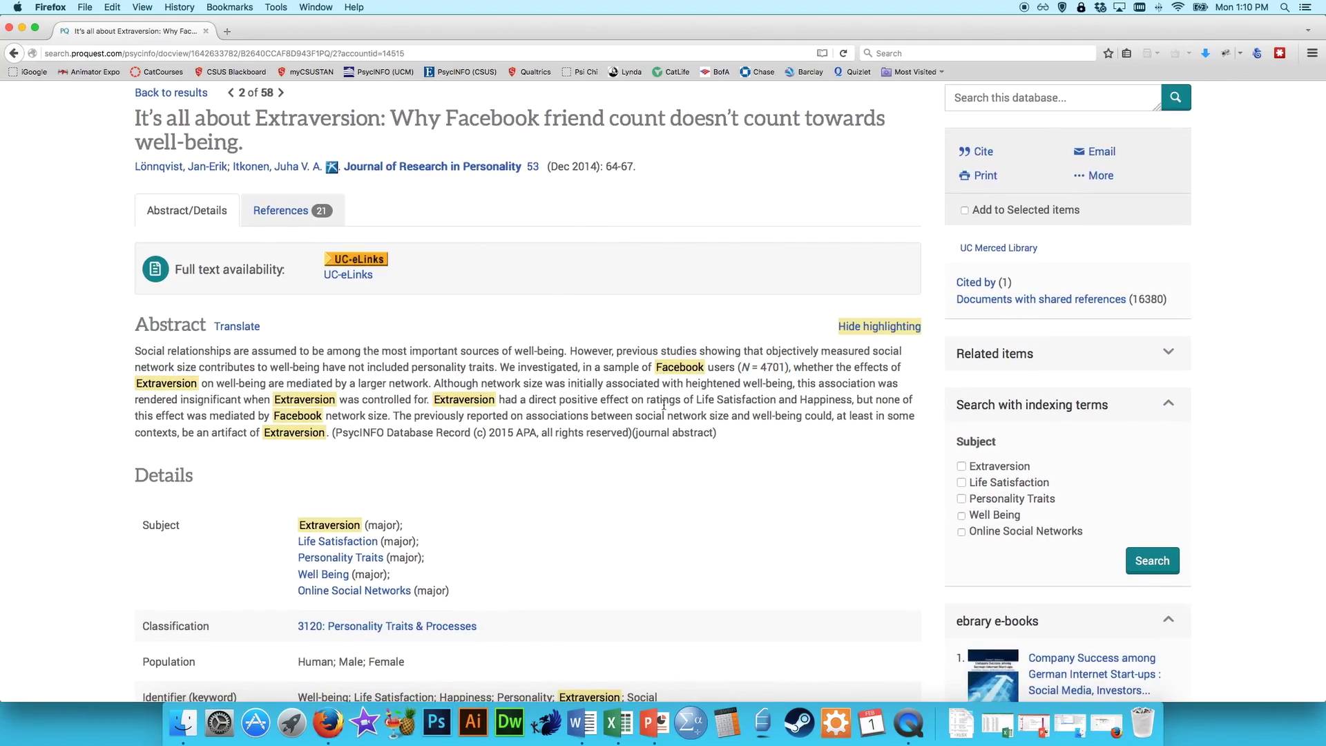
scroll(663, 406, up, 3)
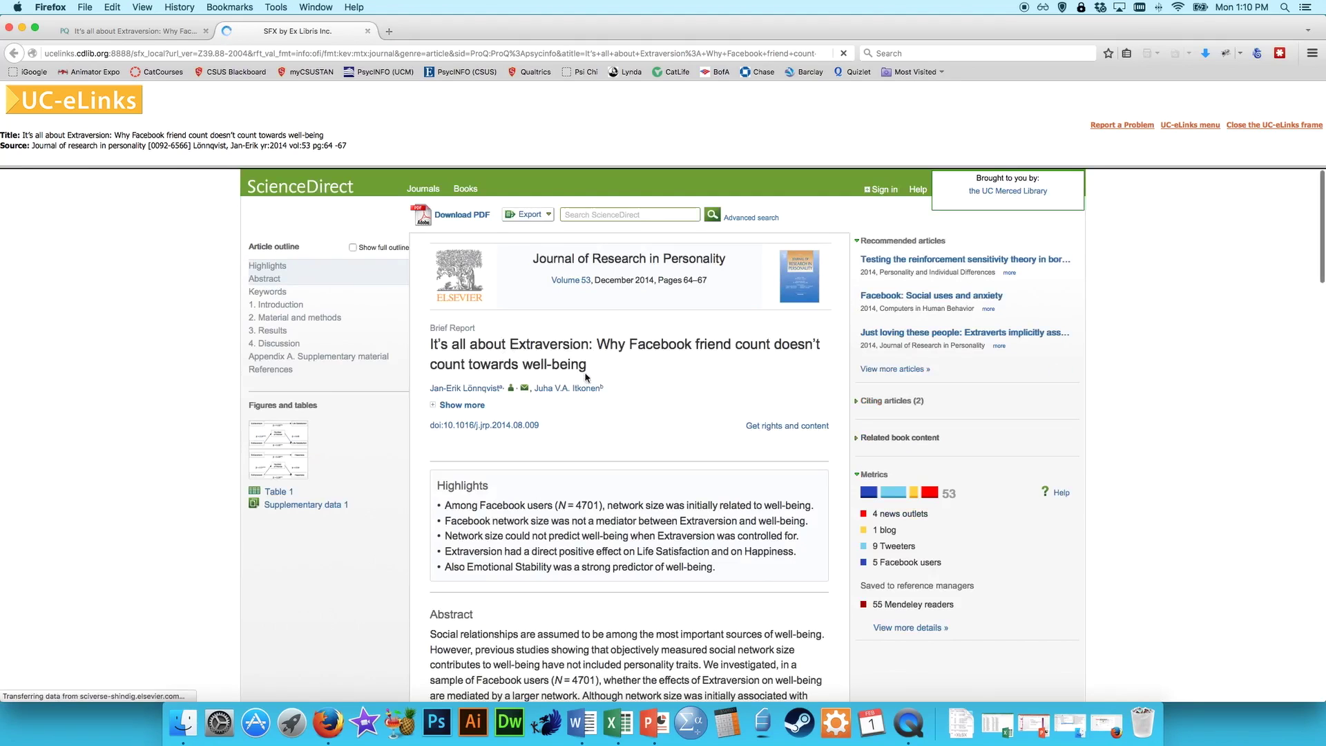
scroll(586, 377, down, 15)
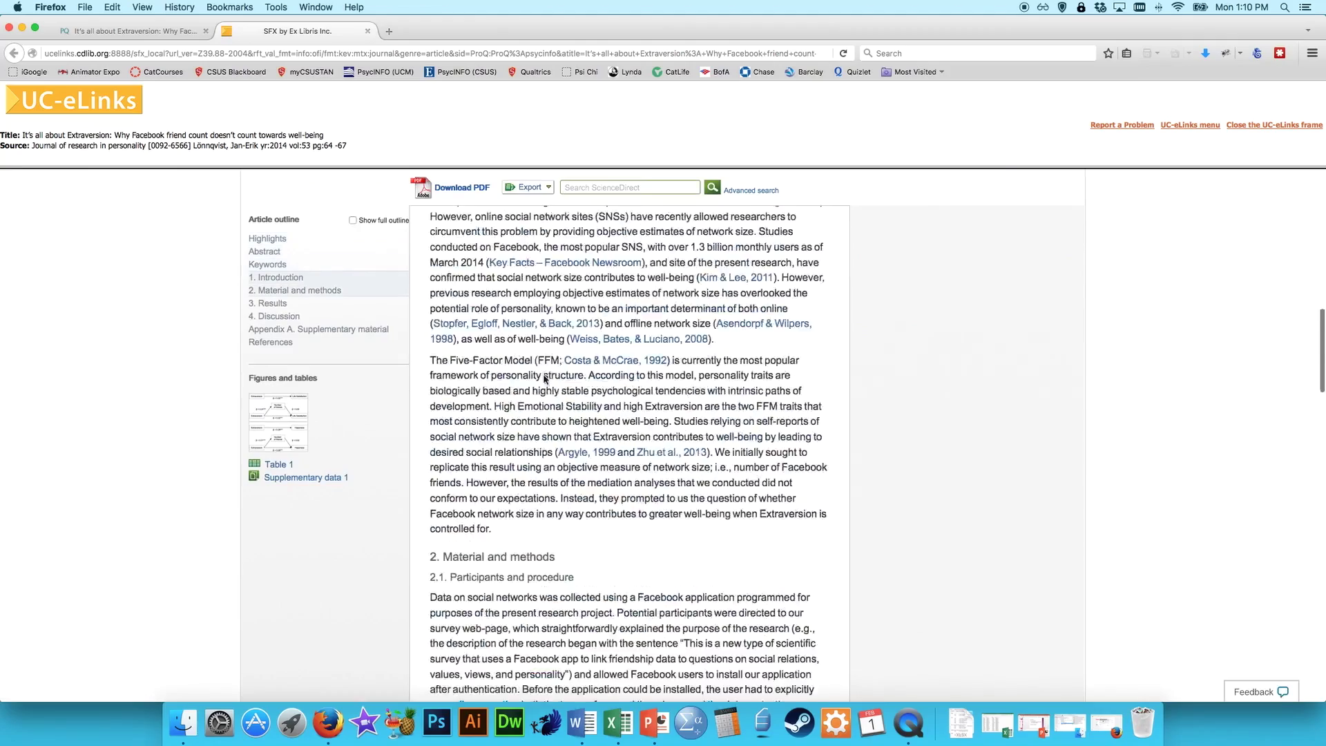
scroll(545, 379, down, 15)
scroll(545, 379, up, 20)
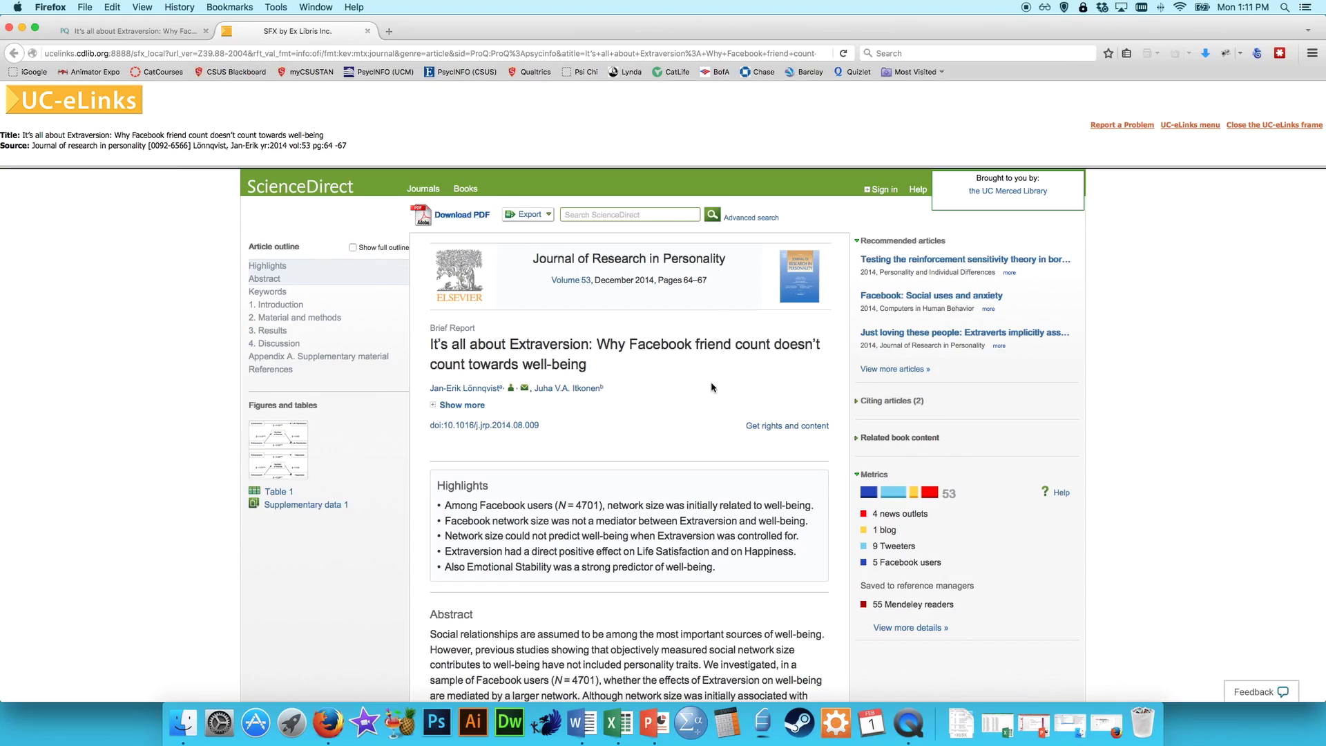
Review the article's 21 references in PsycINFO, then return to the 58-result list
click(174, 32)
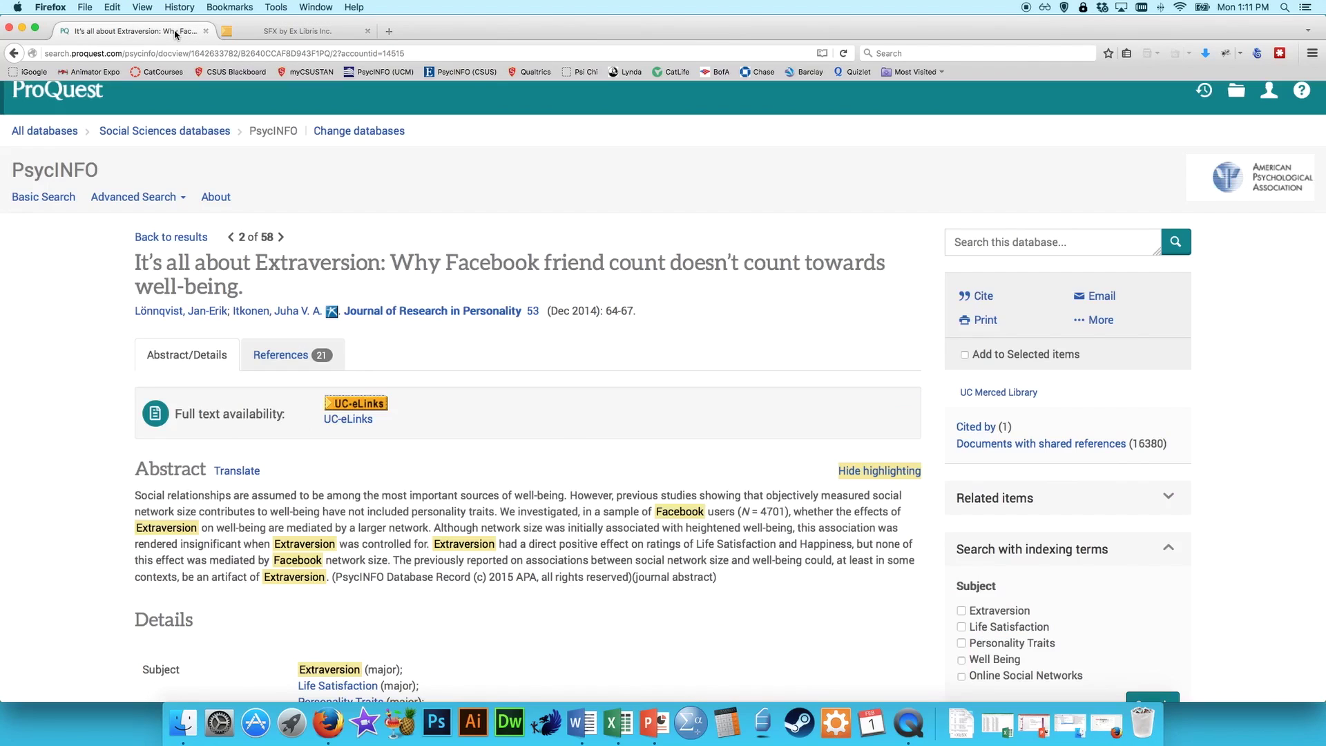
click(280, 358)
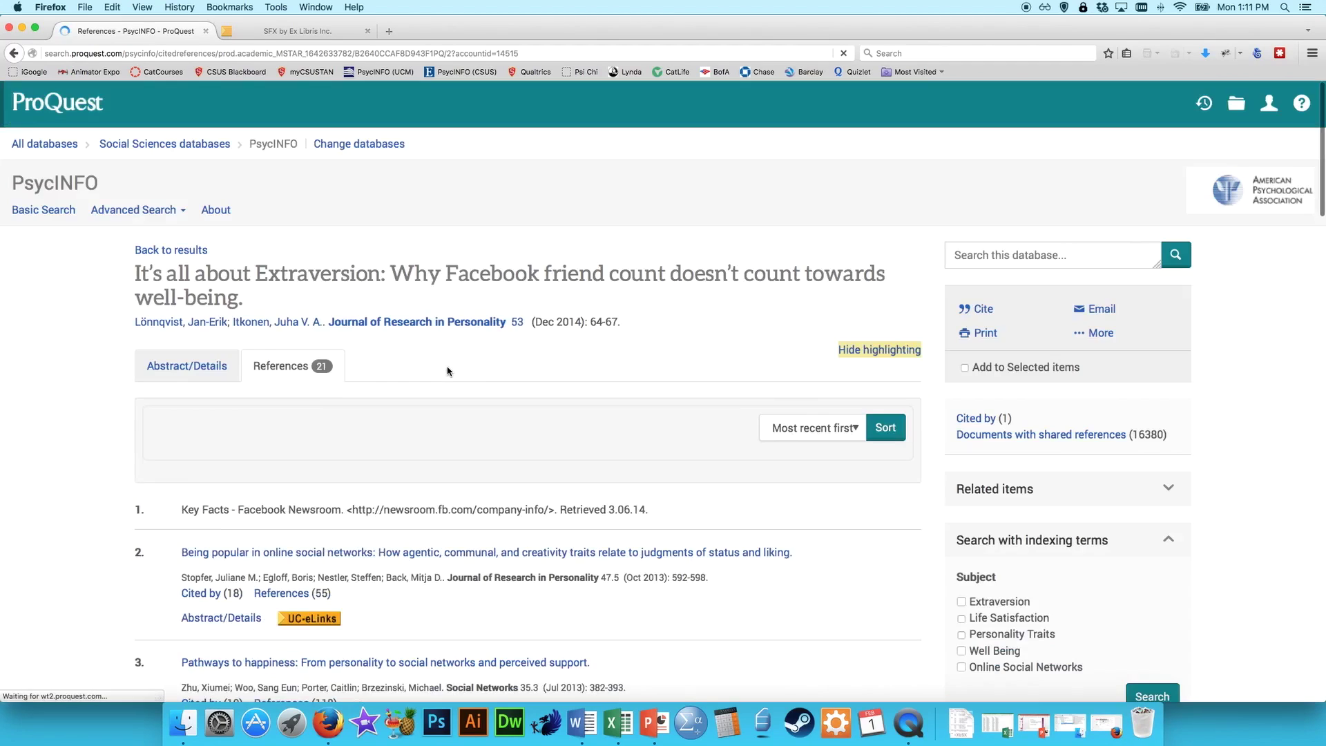
scroll(447, 371, down, 5)
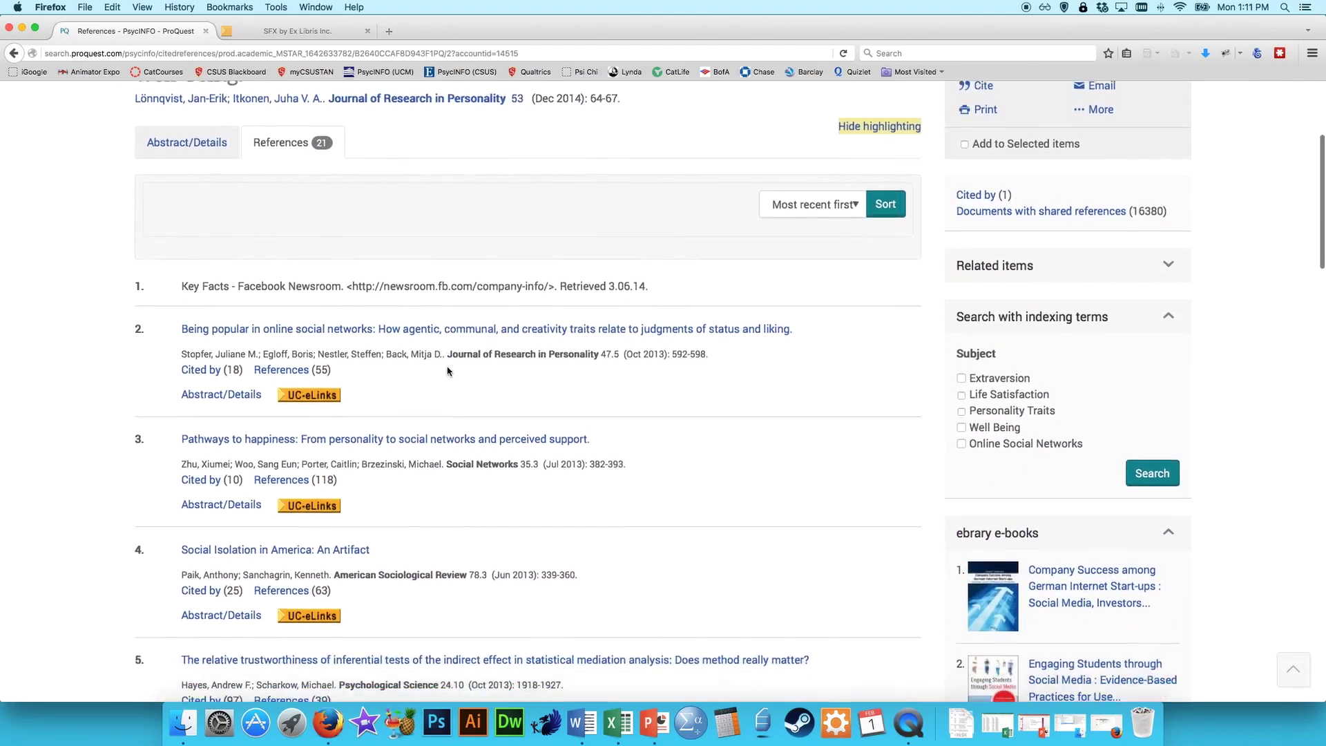
scroll(447, 370, down, 2)
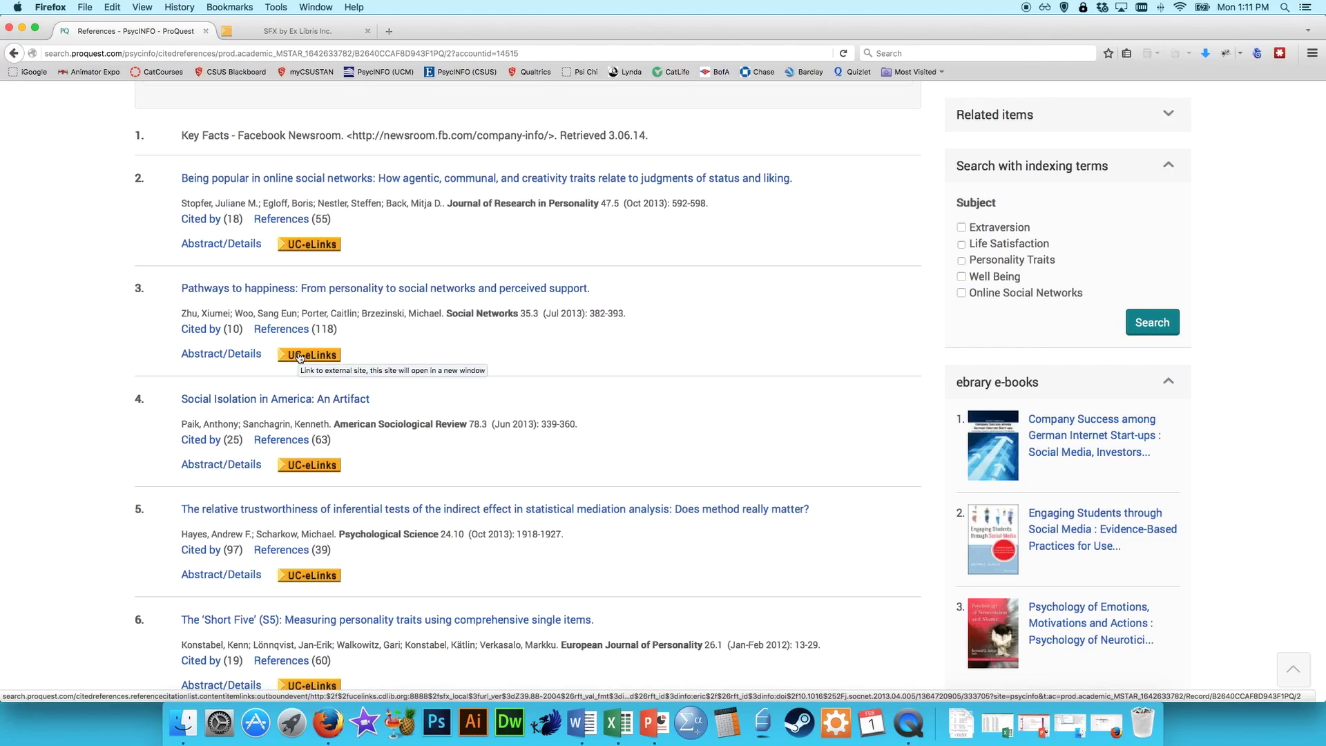
key(super+bracketleft)
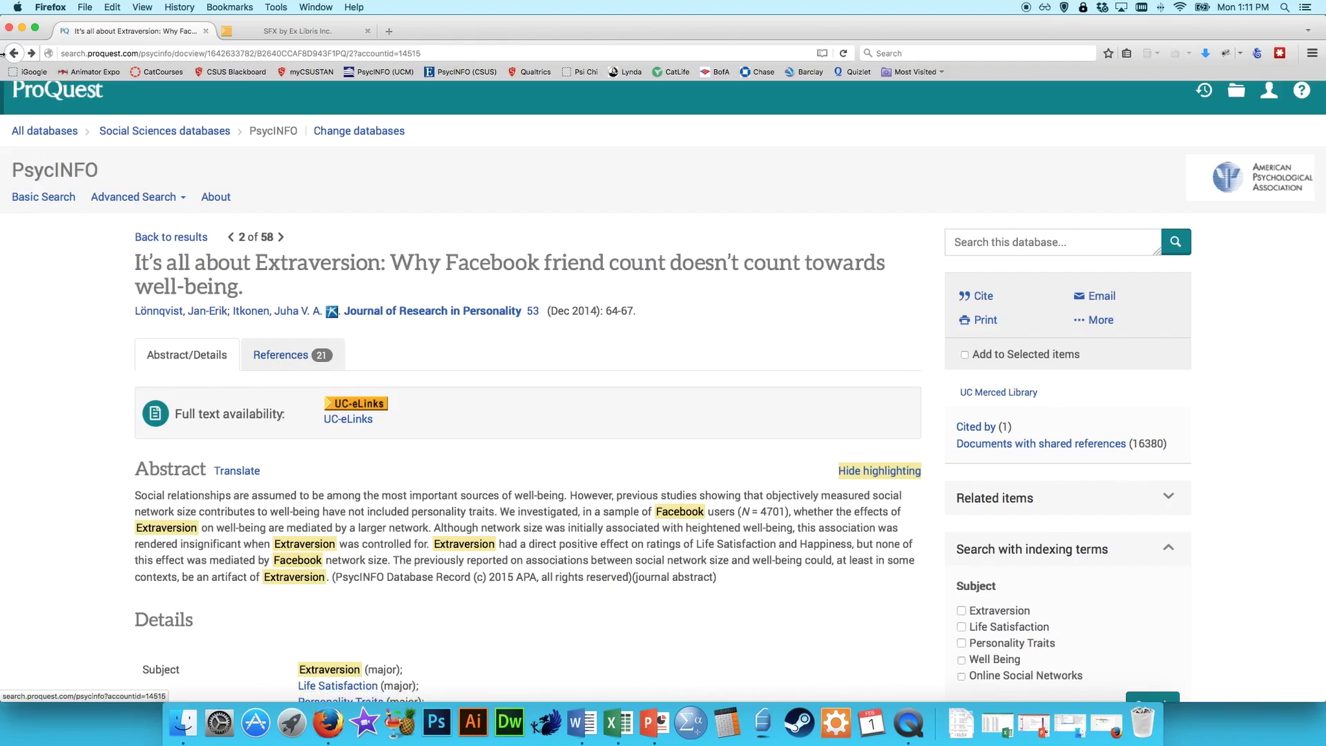
click(14, 54)
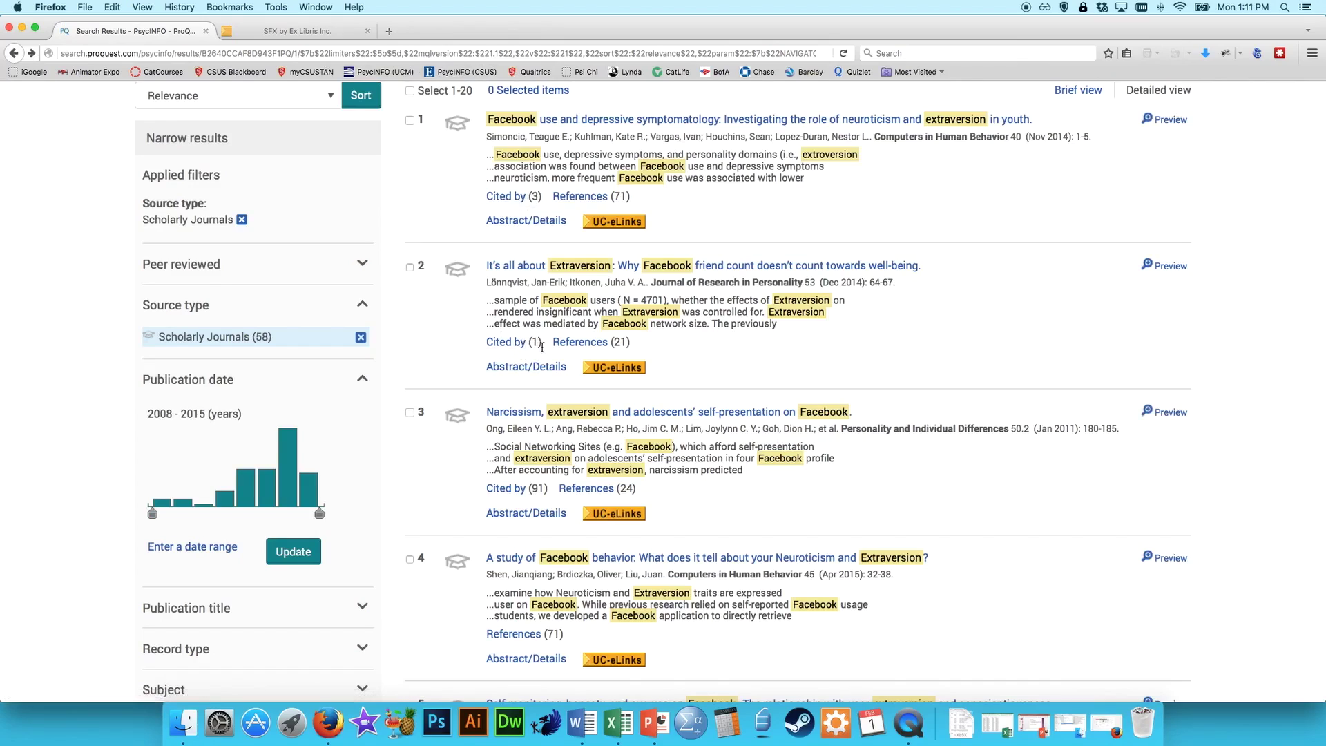
Show result 2's single citing article, 'Why are extraverts more popular?' (2015)
drag(538, 342, 534, 342)
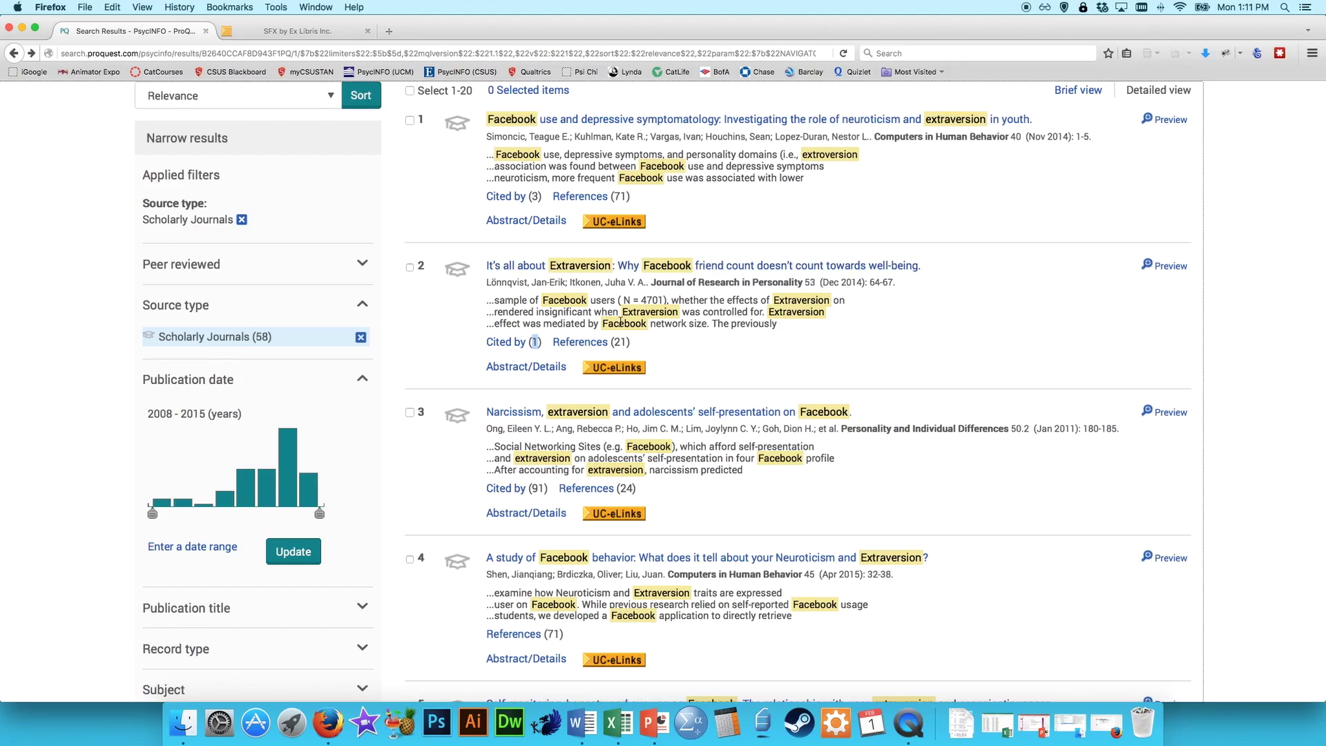
click(510, 343)
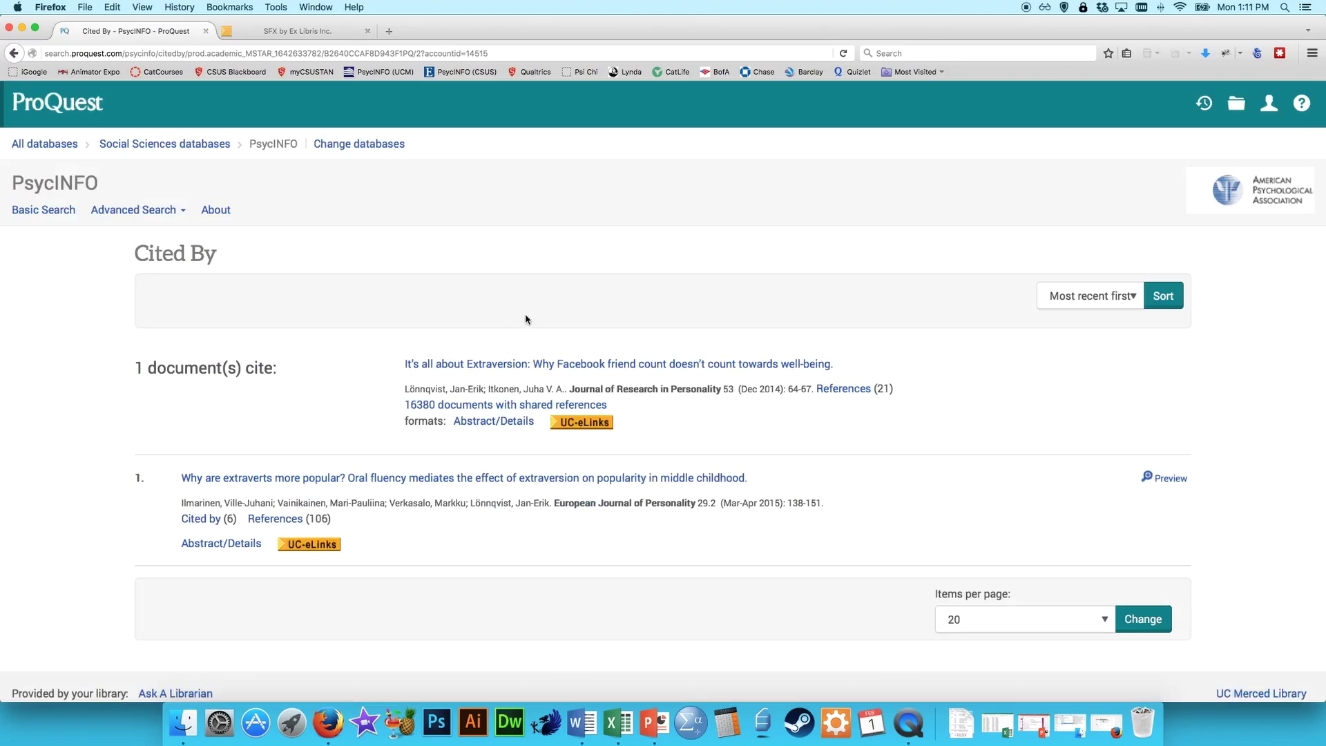
scroll(544, 306, down, 3)
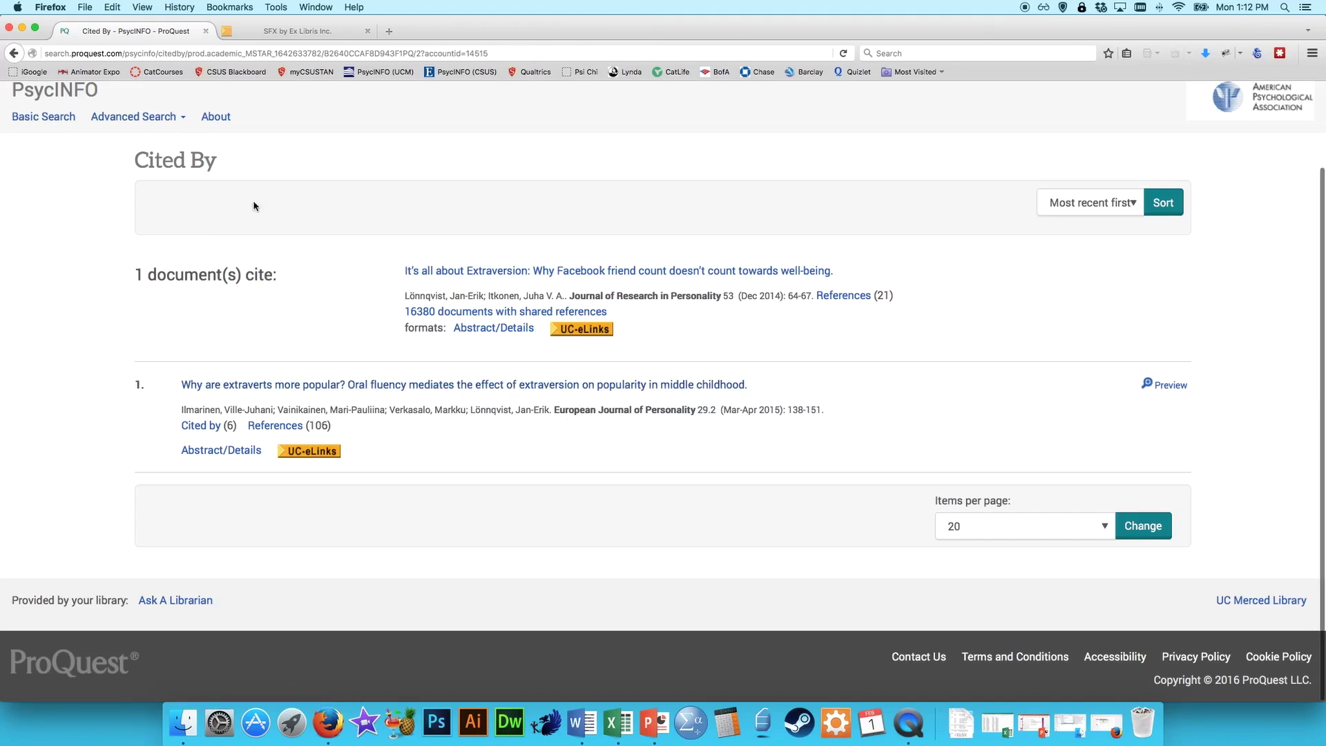
Glance at the ScienceDirect article, then go back to the 58 scholarly-journal facebook results
click(308, 33)
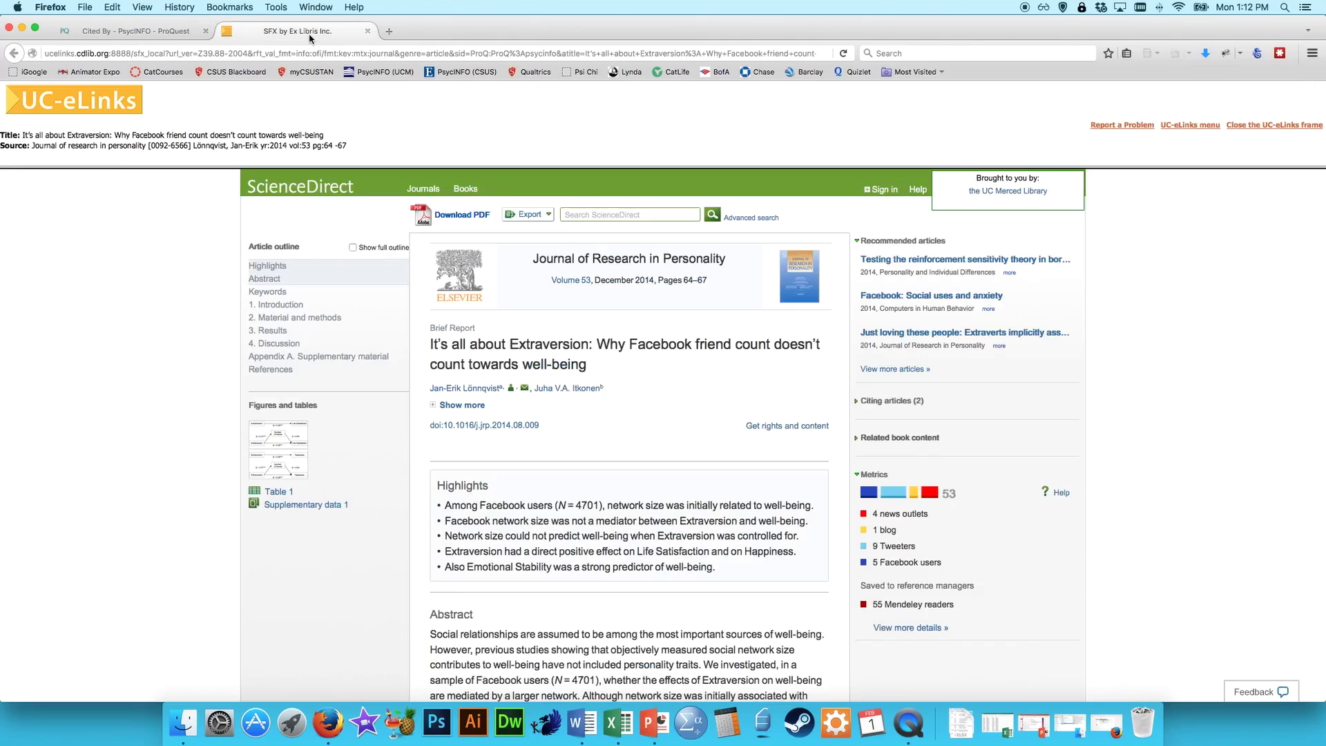
click(125, 31)
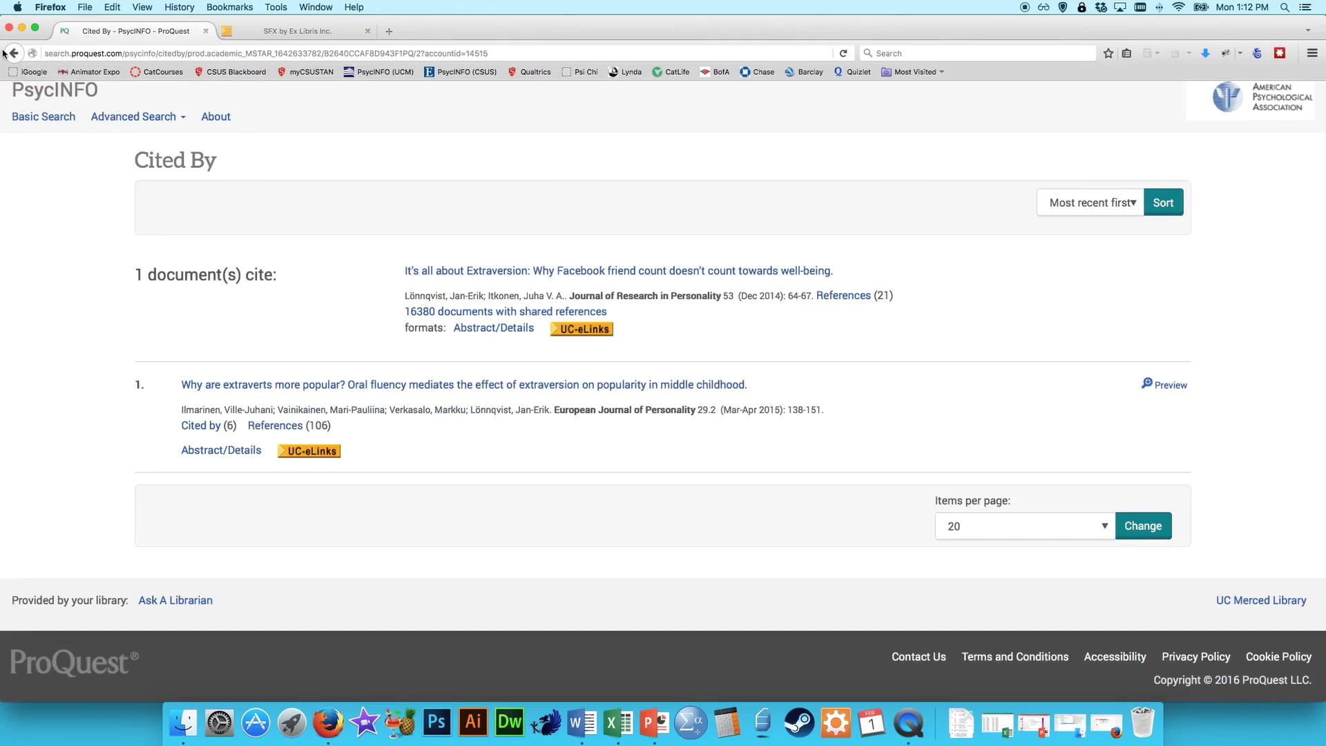
click(13, 53)
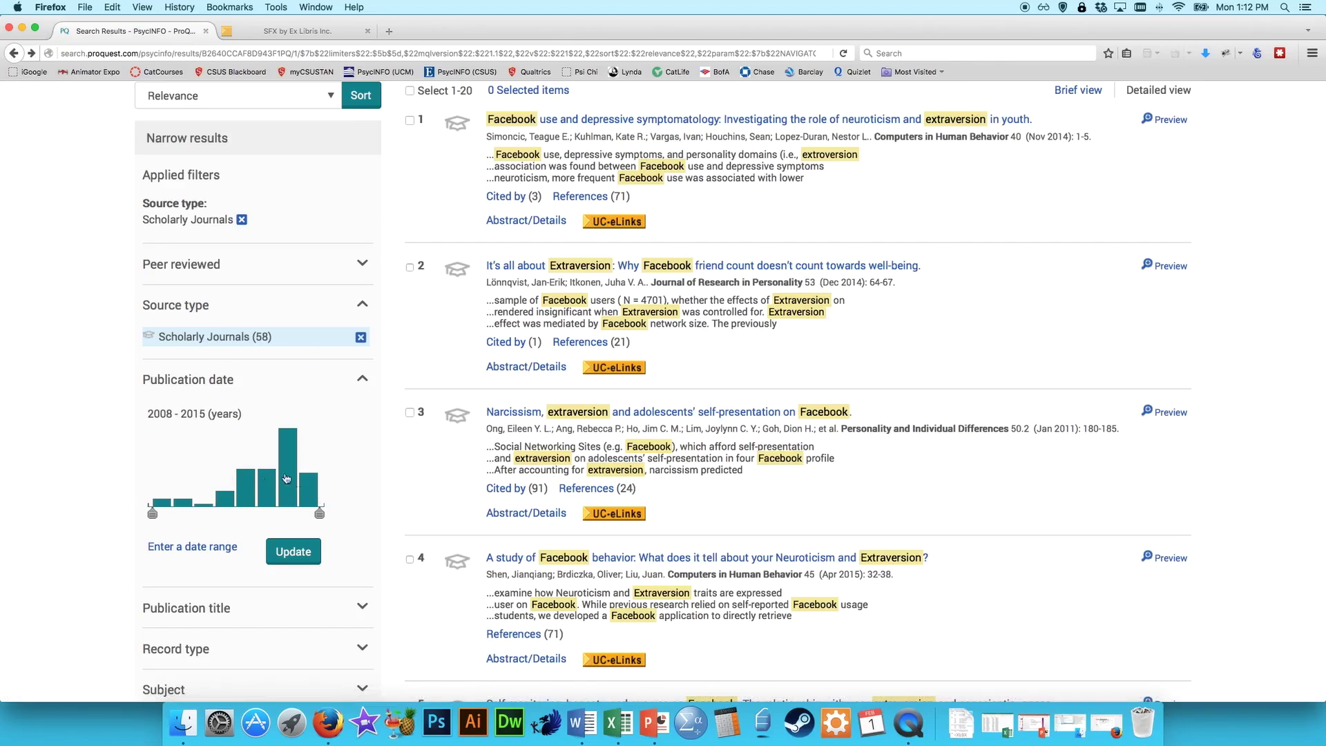
scroll(439, 302, up, 3)
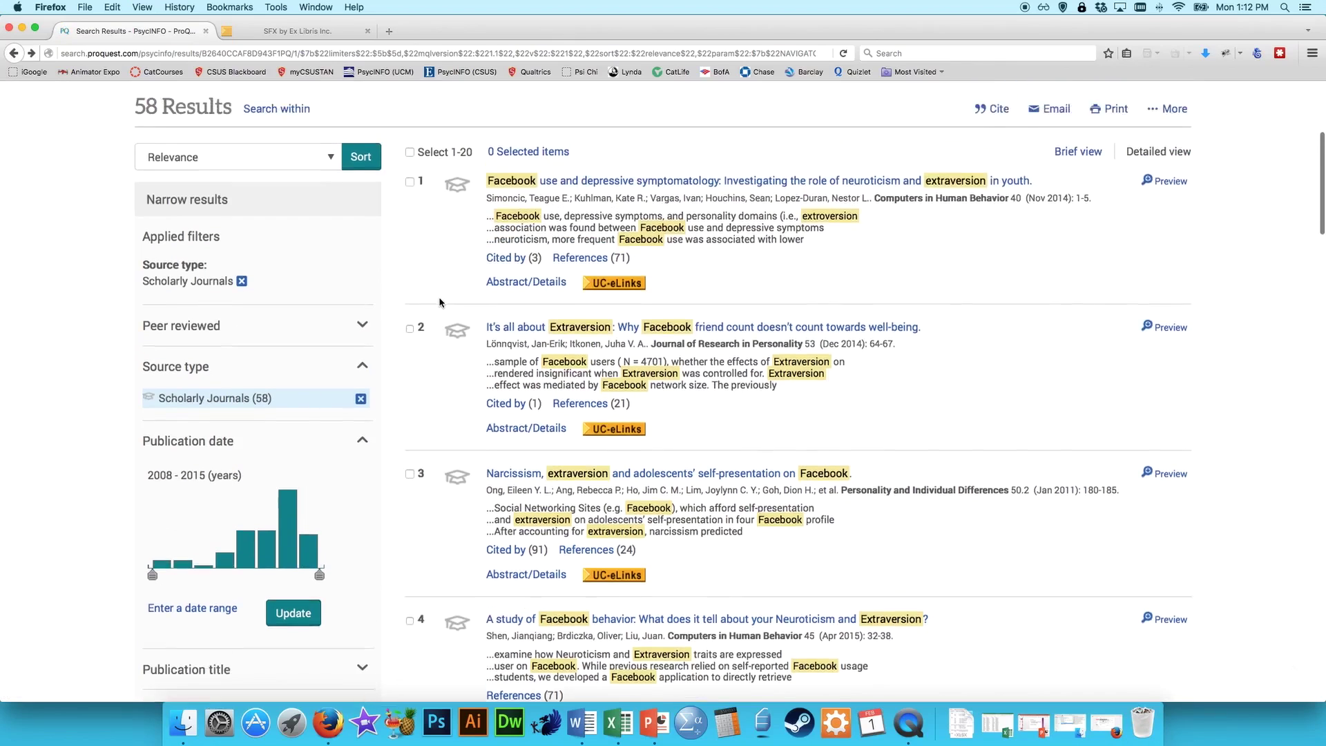